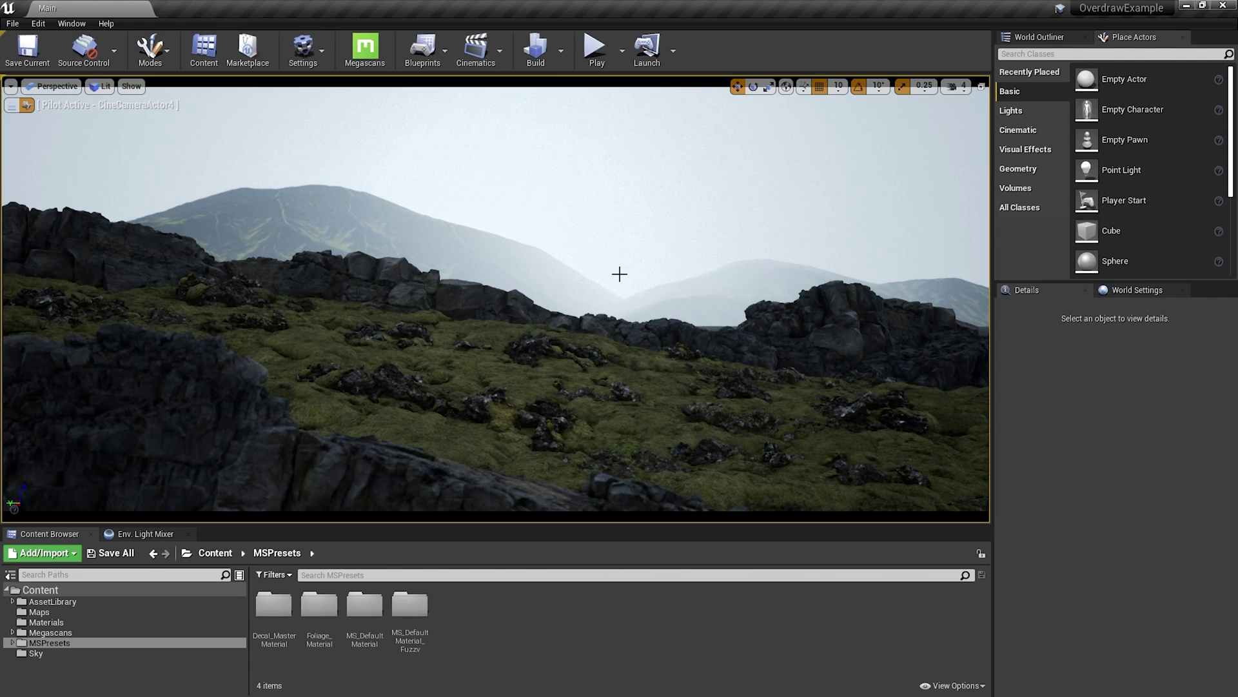
Step: Switch the level viewport to the Quad Overdraw optimization view mode to examine the scene's overdraw
click(102, 87)
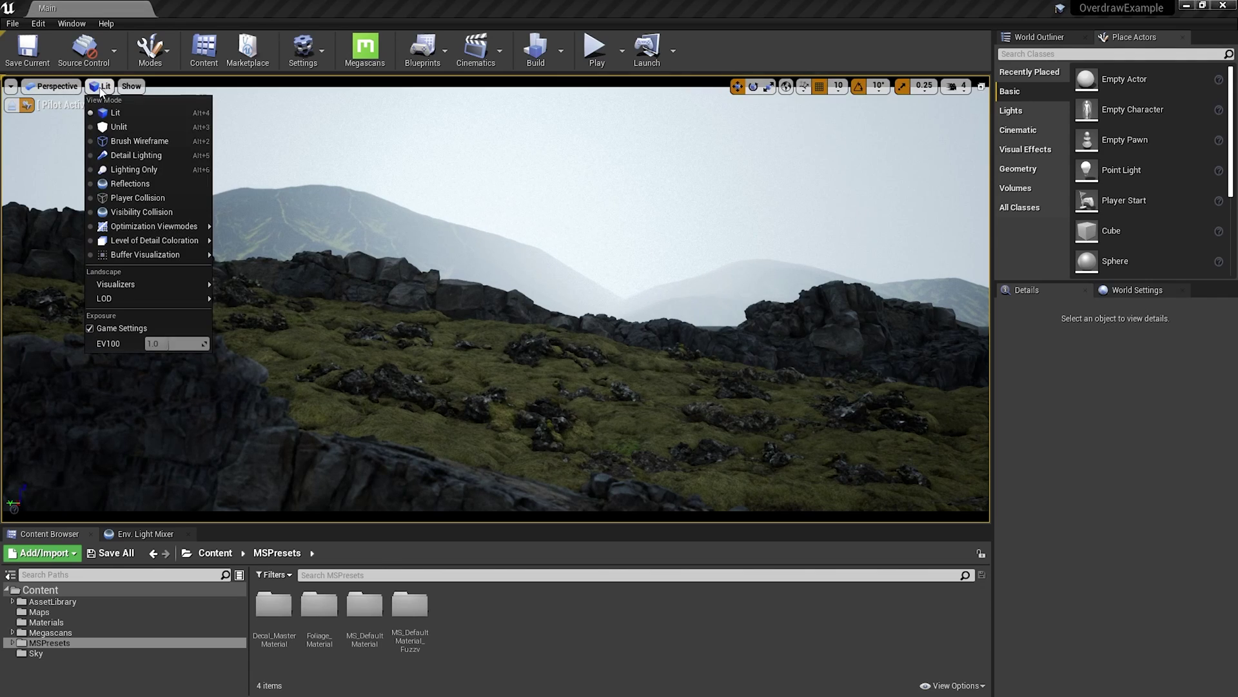
mouse_move(163, 230)
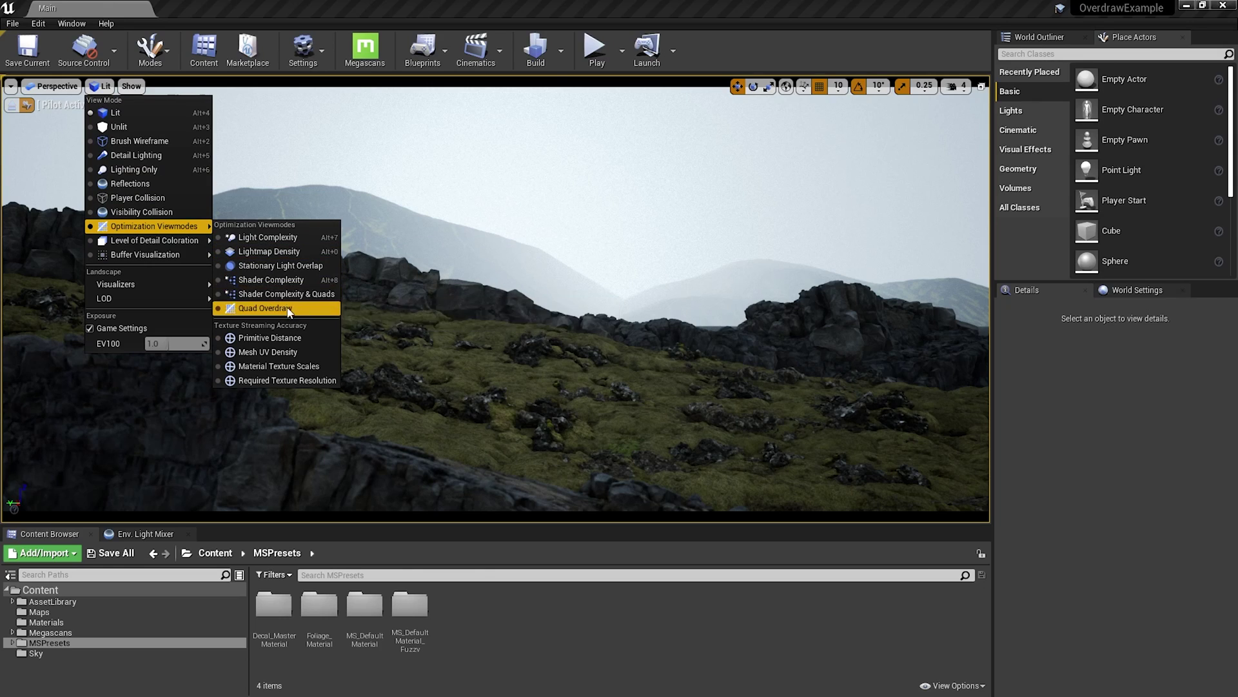
click(259, 311)
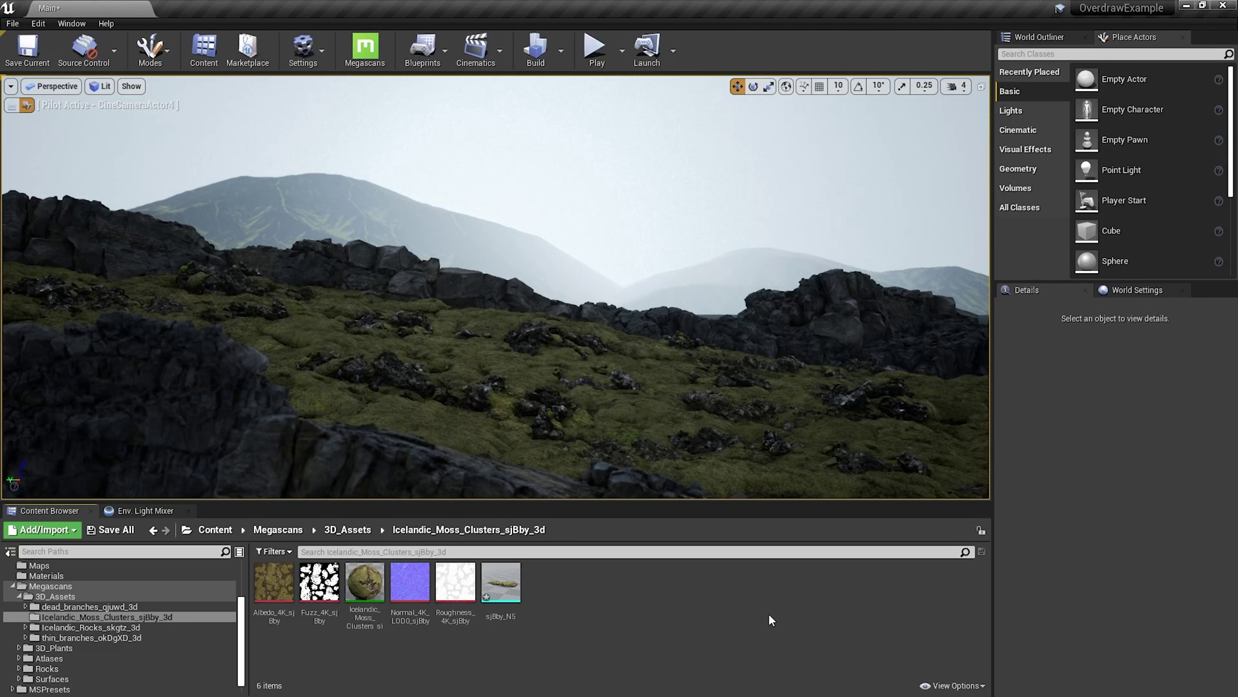
Step: Open the moss mesh sjBby_N5 and set its LOD group to SmallProp, accepting the overwrite of its current settings
click(497, 587)
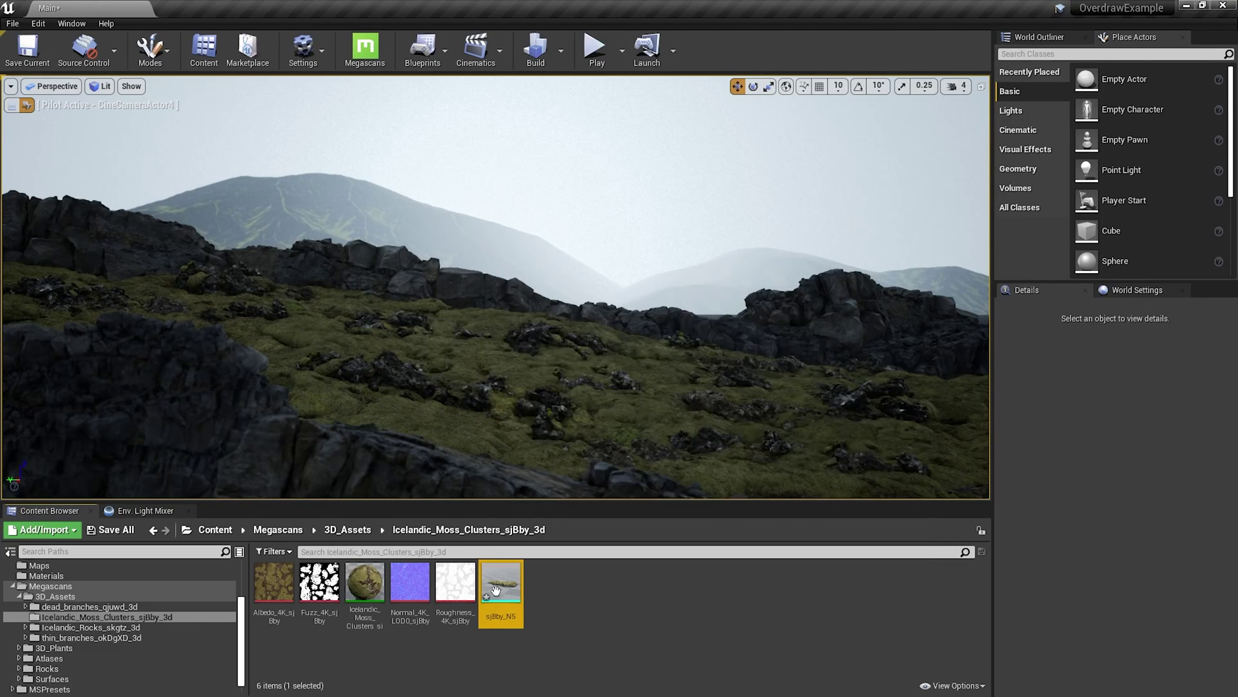
double_click(496, 588)
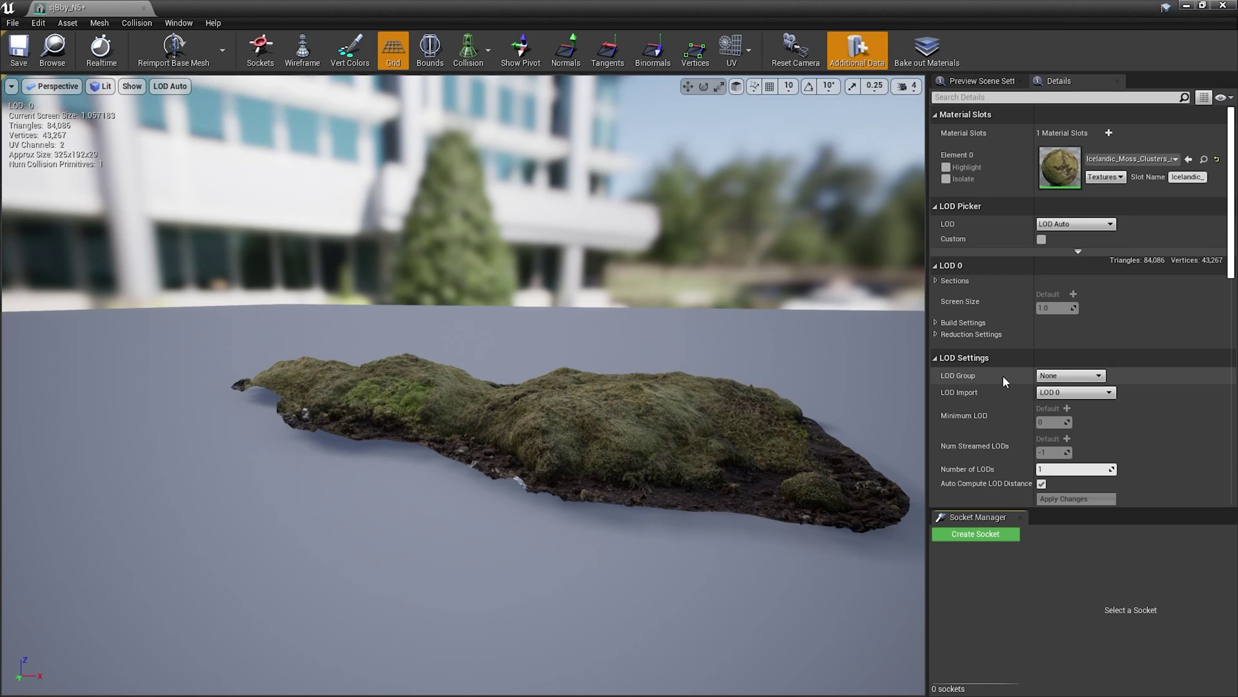
click(1061, 376)
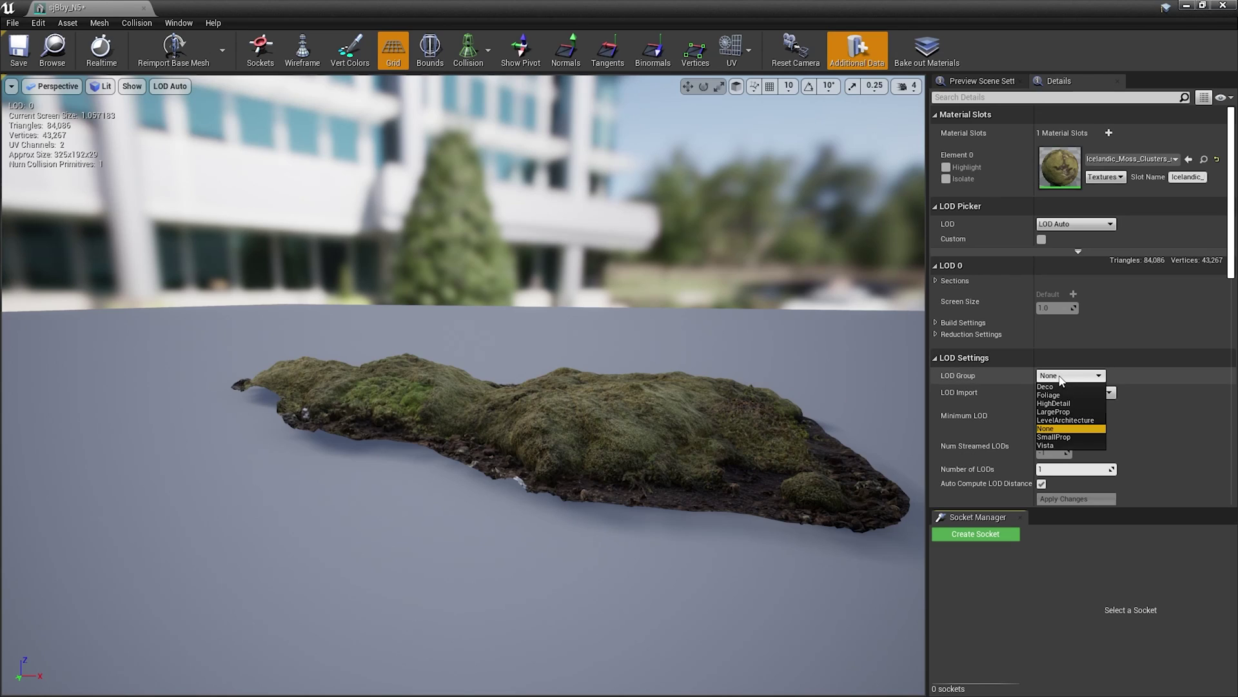
click(1058, 437)
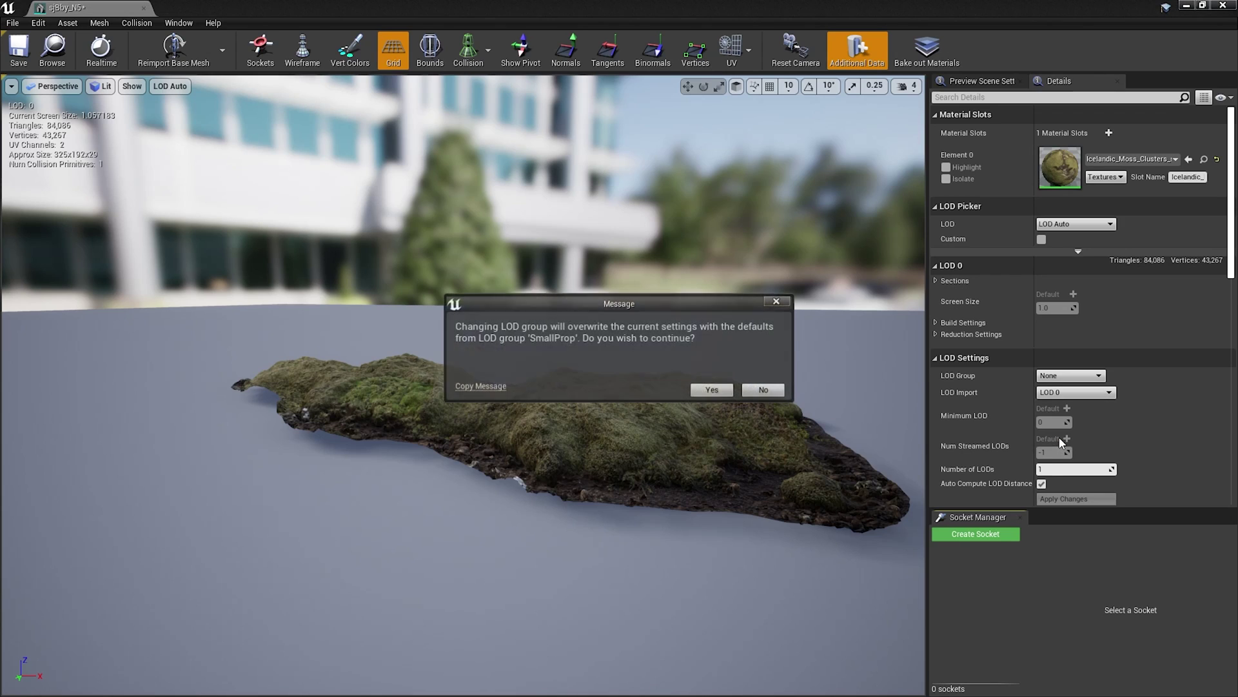
click(717, 391)
drag(719, 392, 725, 541)
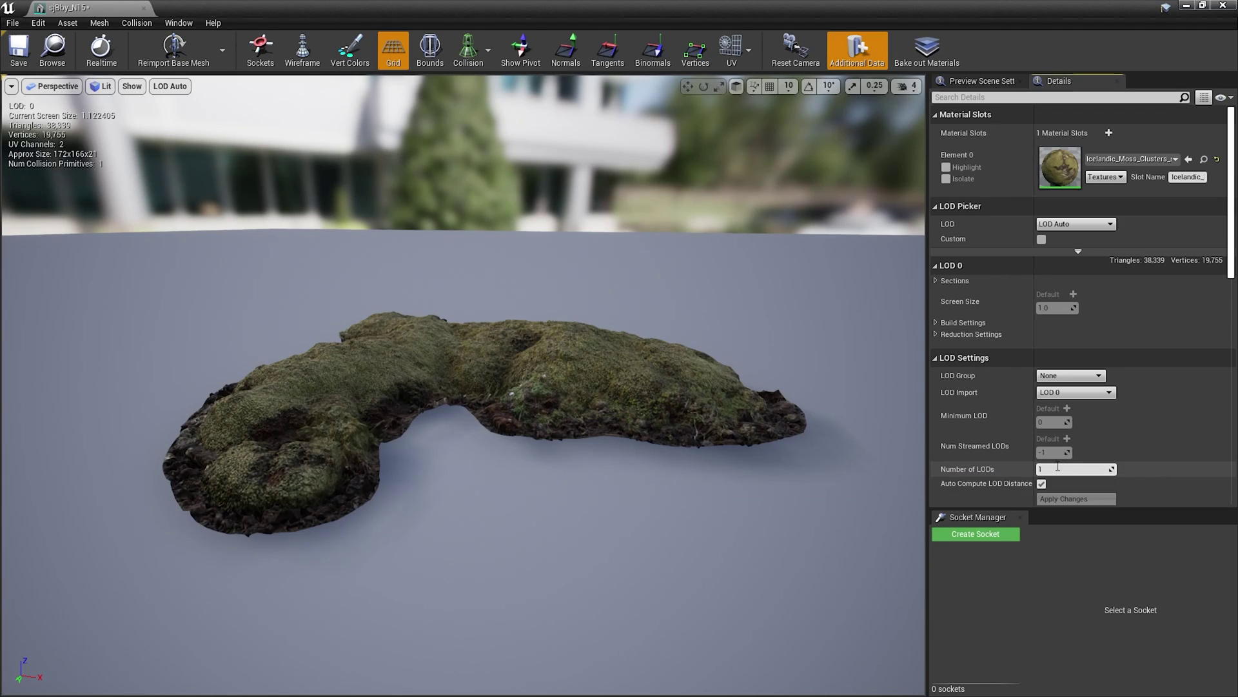
Step: Generate 4 LODs for the moss mesh sjBby_N15 and turn off automatic LOD distance computation
drag(1056, 465, 1072, 465)
click(1053, 500)
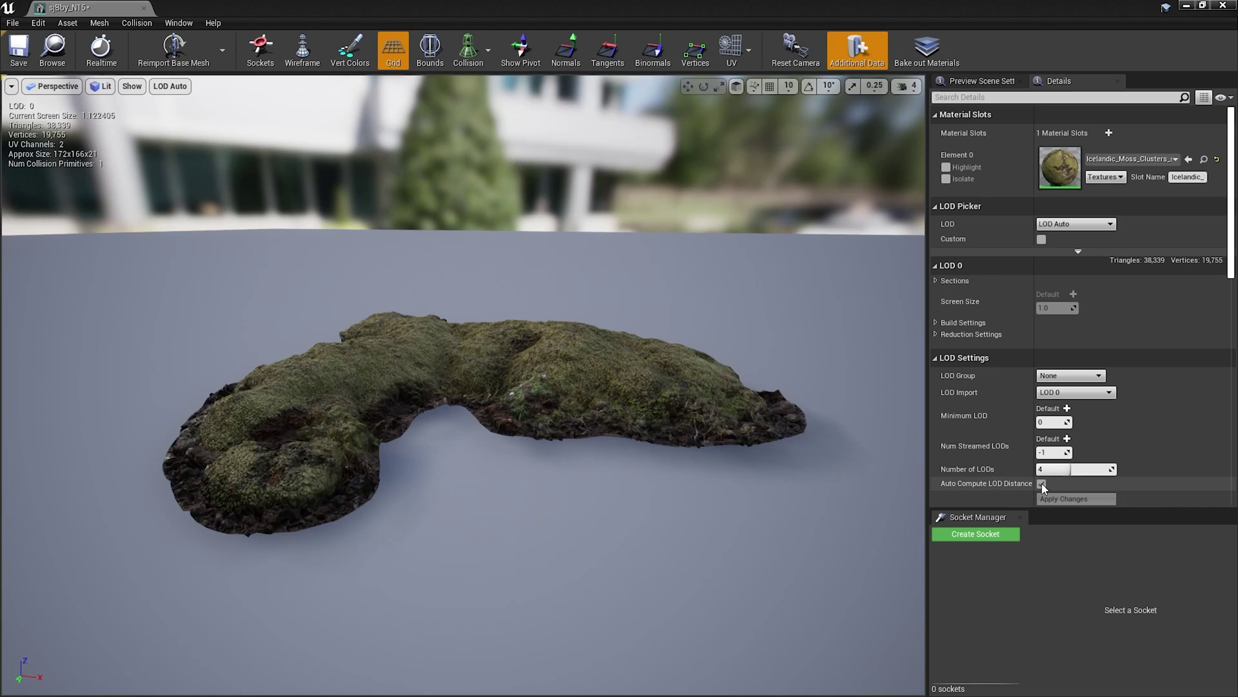
click(1042, 484)
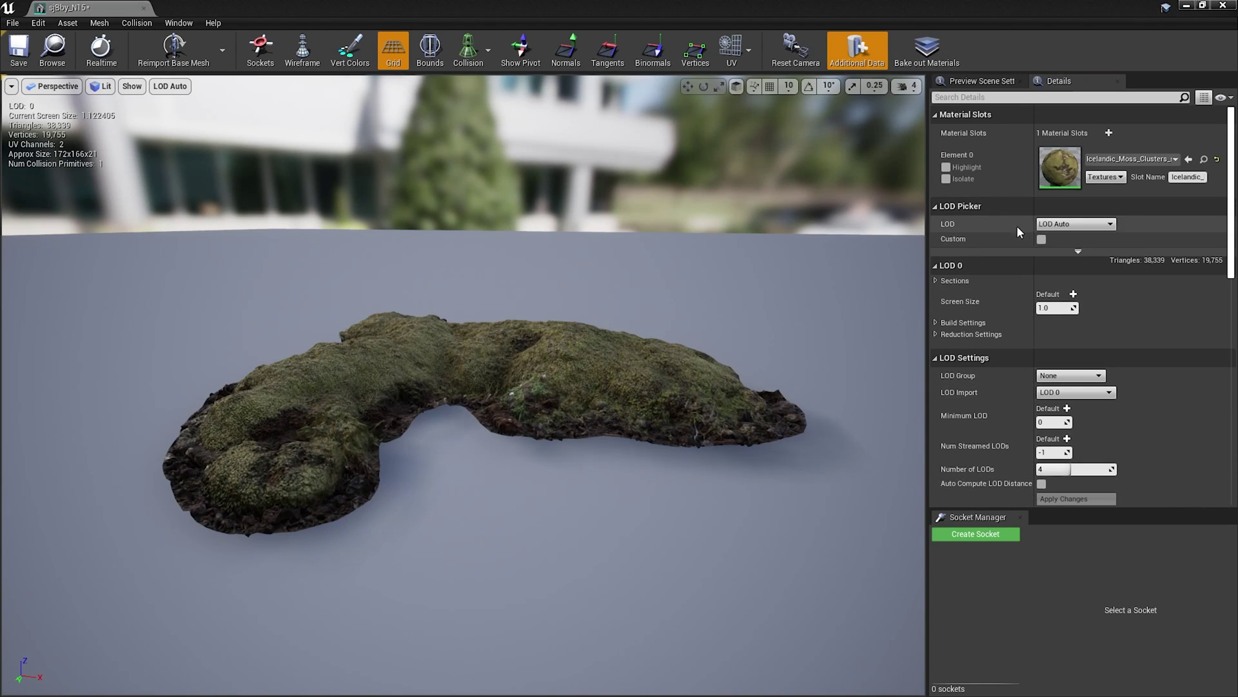
Step: Show all LODs with the Custom LOD option and expand the reduction settings of LOD 1 and LOD 2
click(1042, 239)
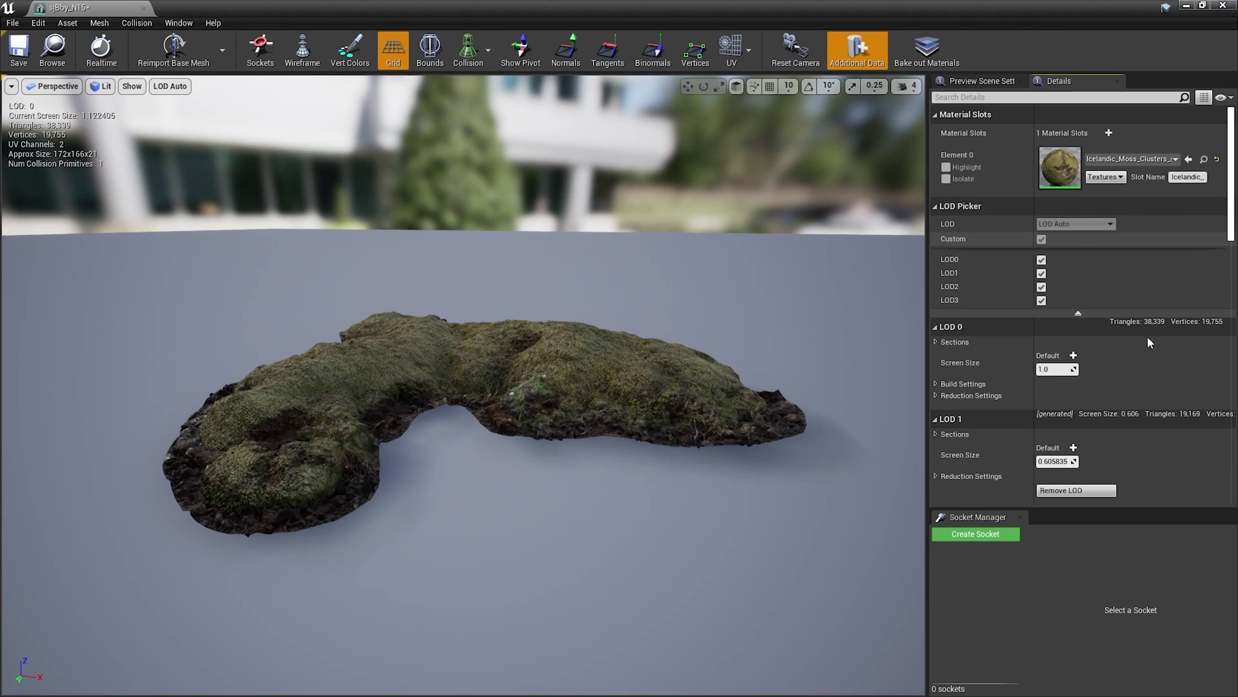
scroll(1171, 360, down, 6)
scroll(1171, 360, down, 2)
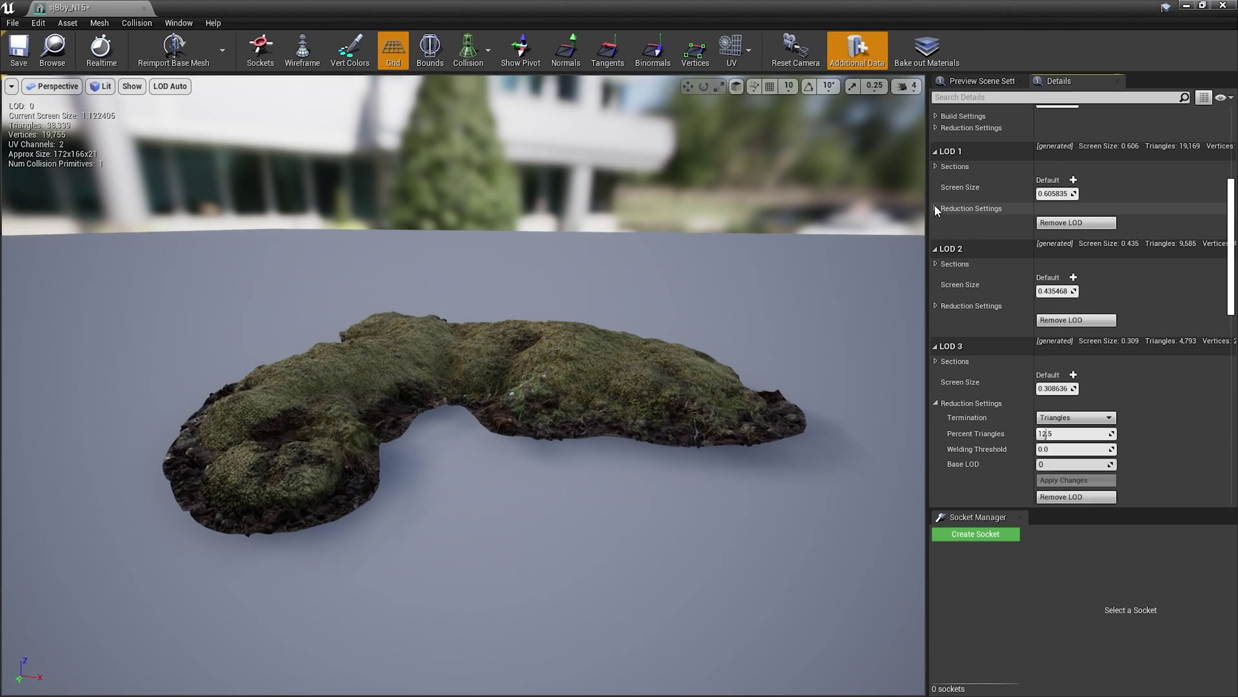
click(936, 209)
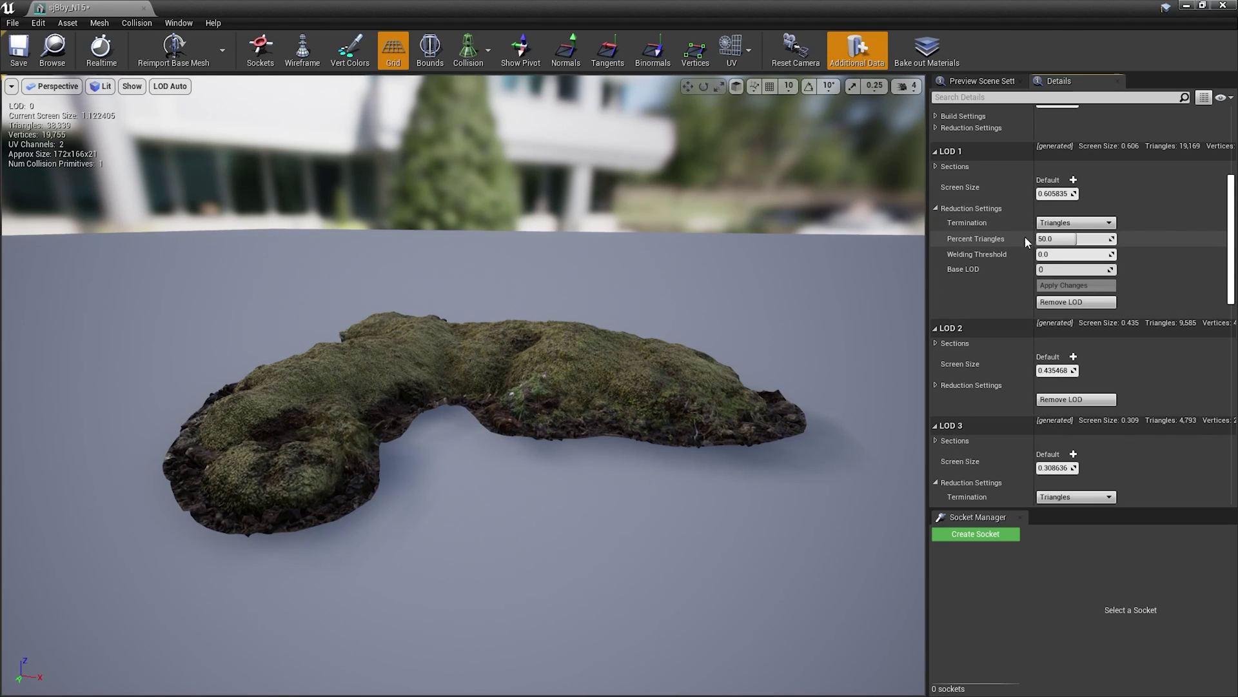
scroll(1016, 268, down, 3)
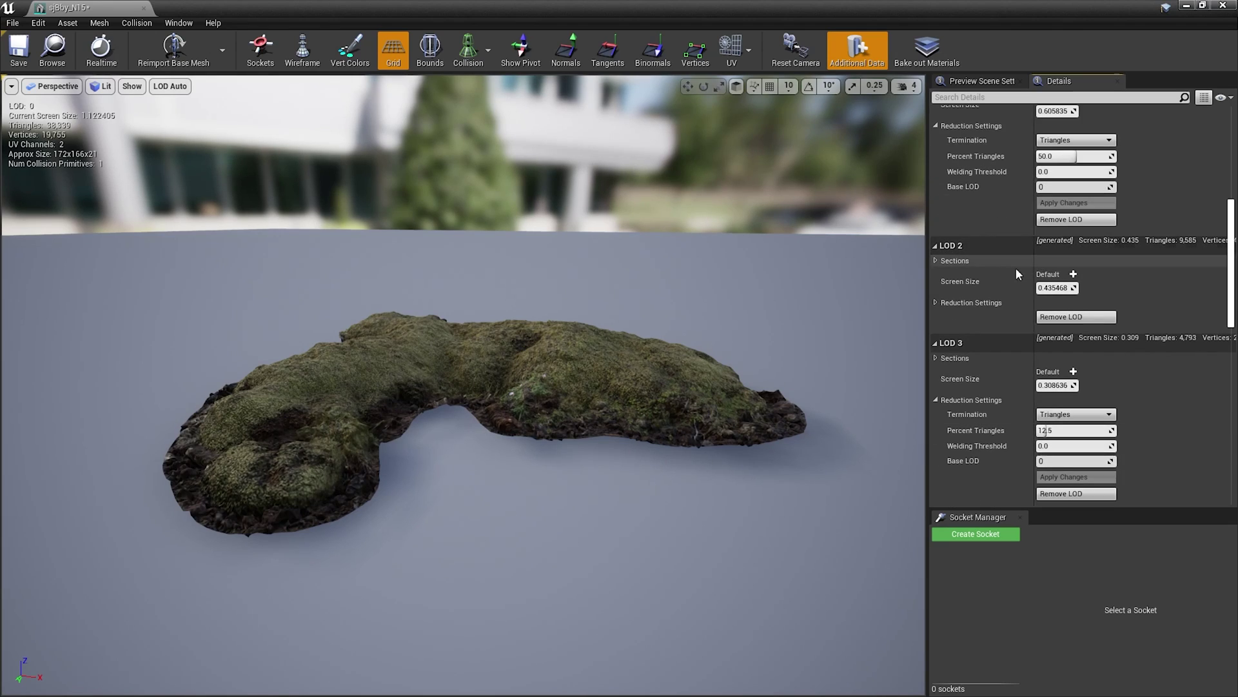
click(932, 306)
scroll(966, 321, down, 2)
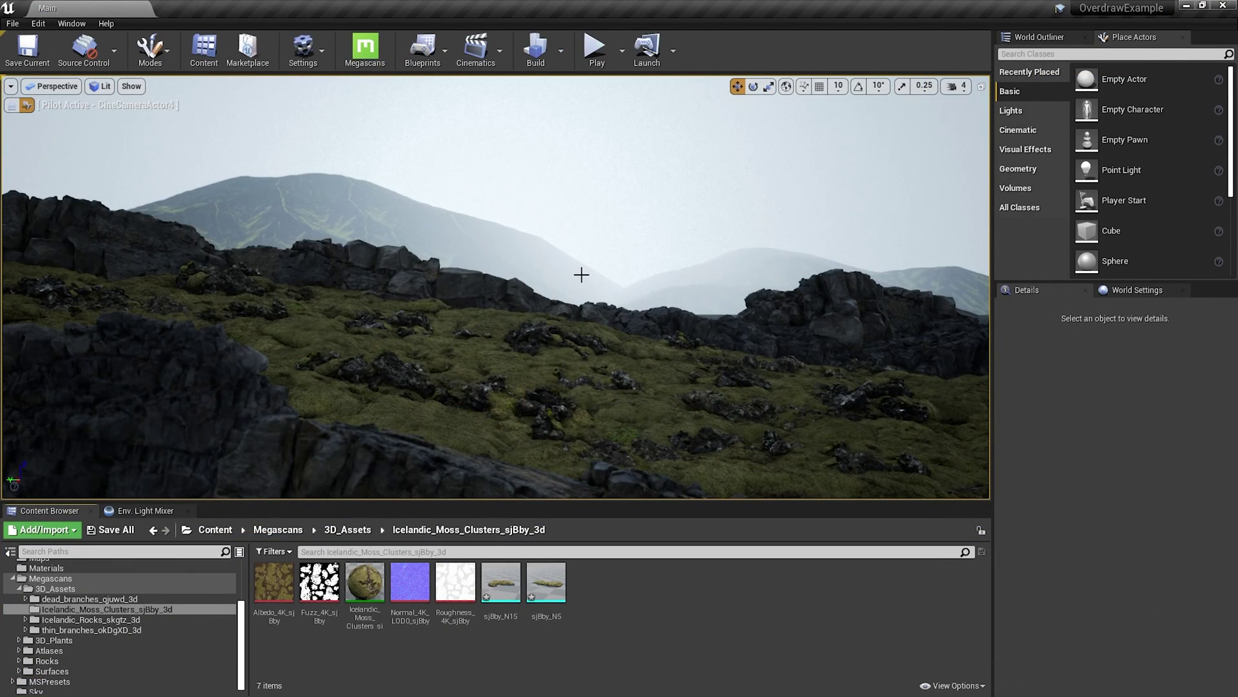
Step: Switch the level viewport to Mesh LOD Coloration and examine the moss LODs while moving the camera back
click(105, 88)
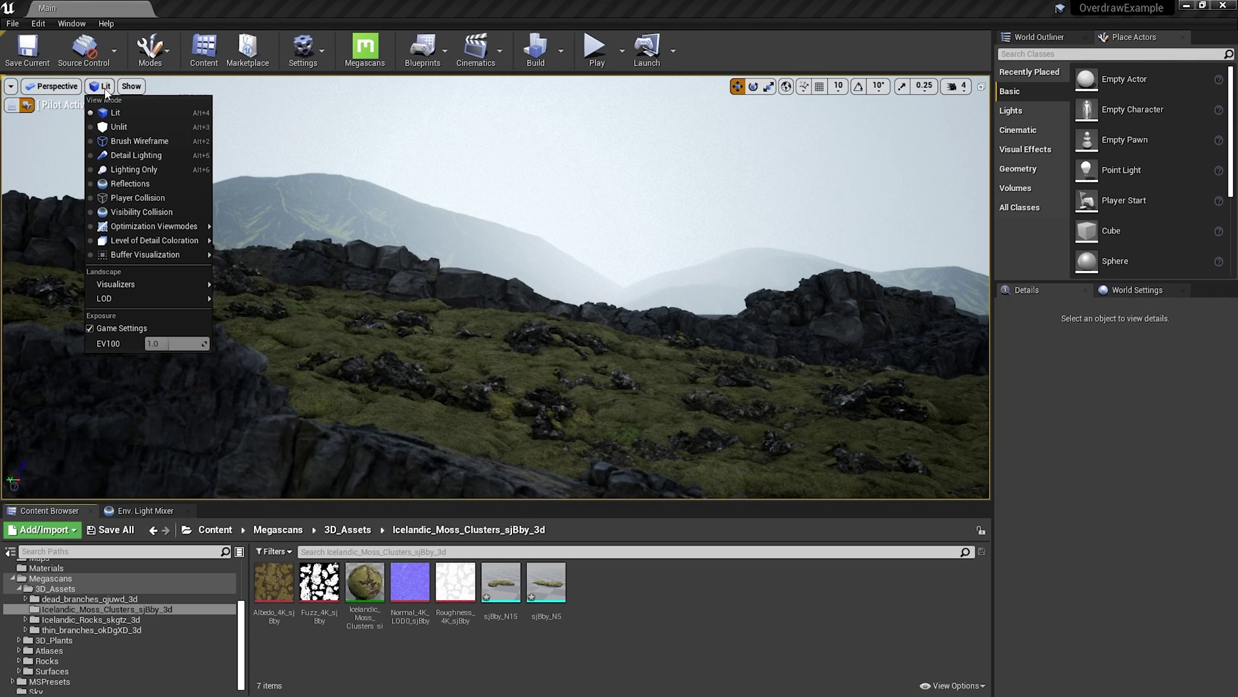
mouse_move(143, 243)
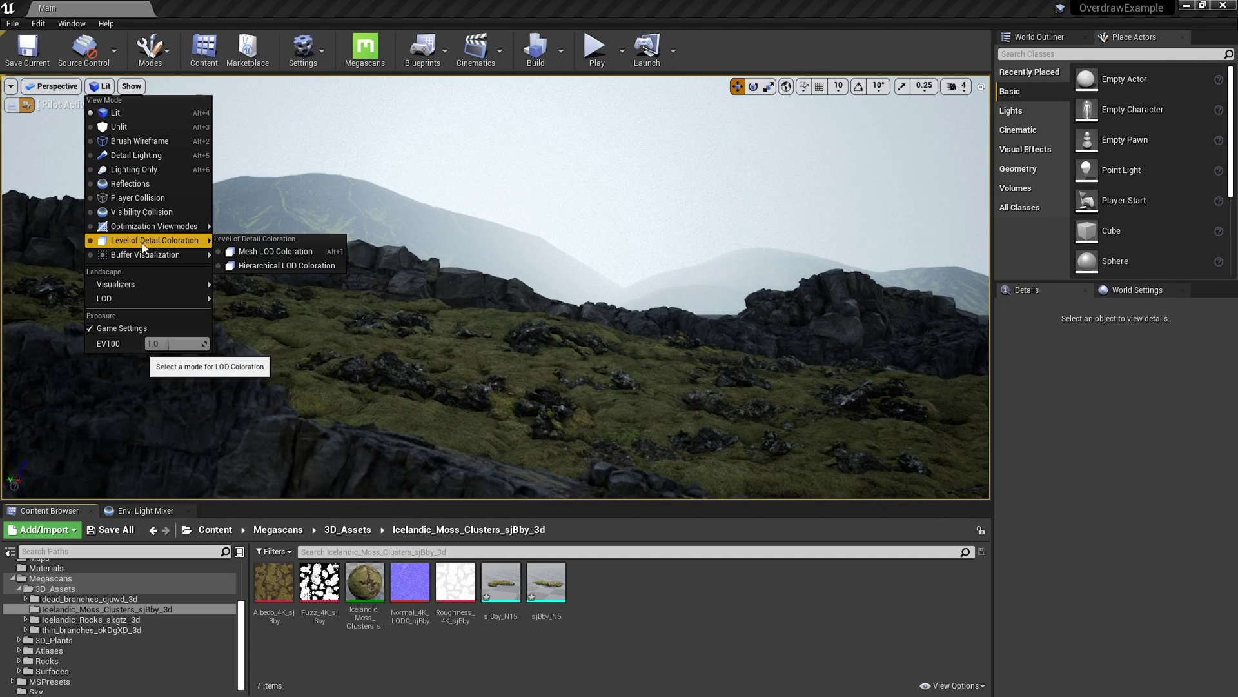
click(265, 254)
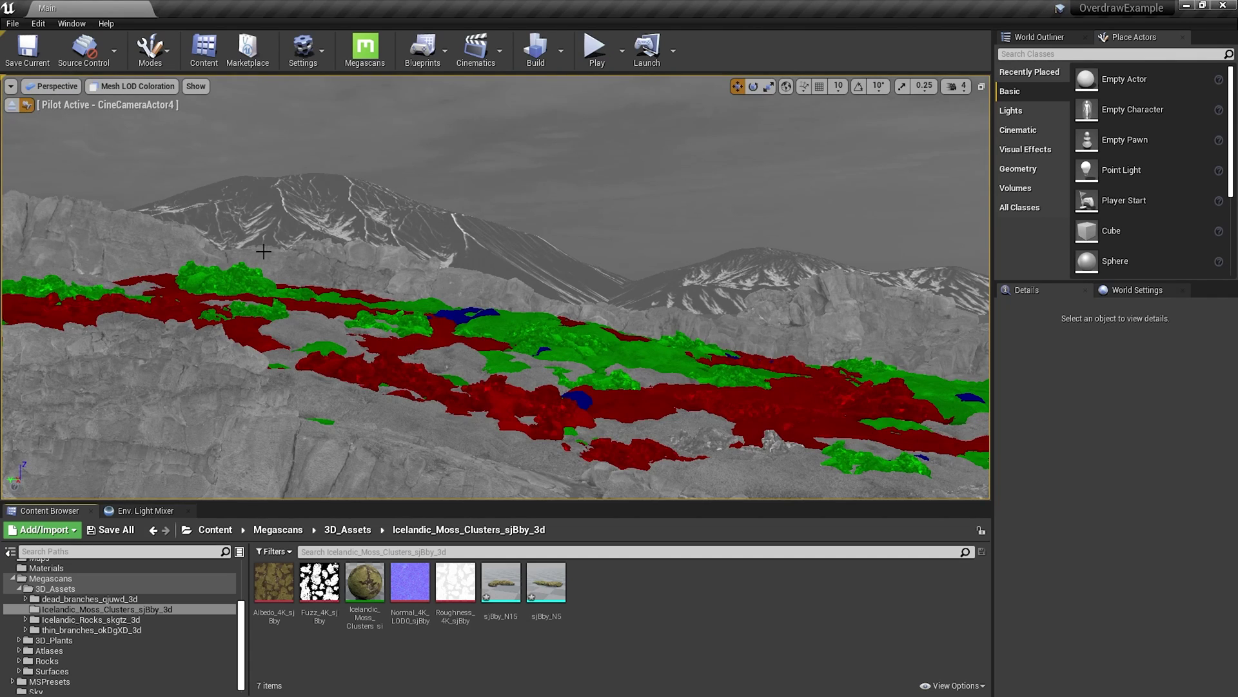
right_drag(263, 251, 267, 326)
key(s)
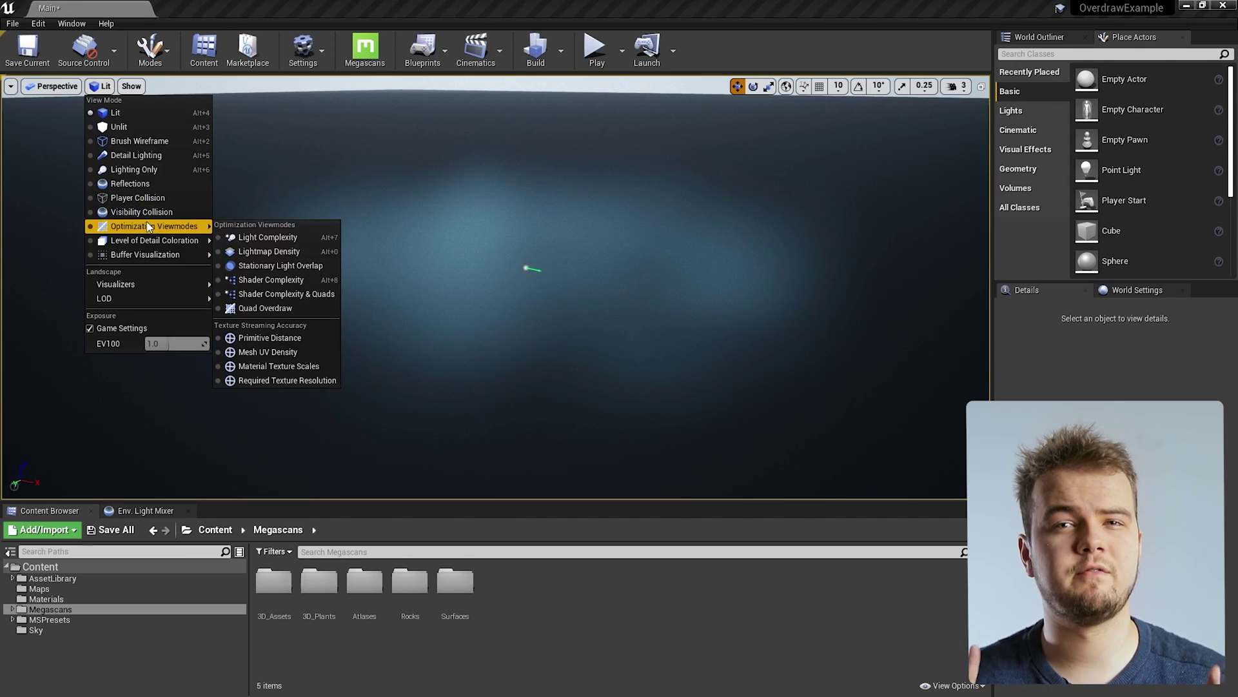
Step: Display the fog particles in the Quad Overdraw view mode
click(264, 307)
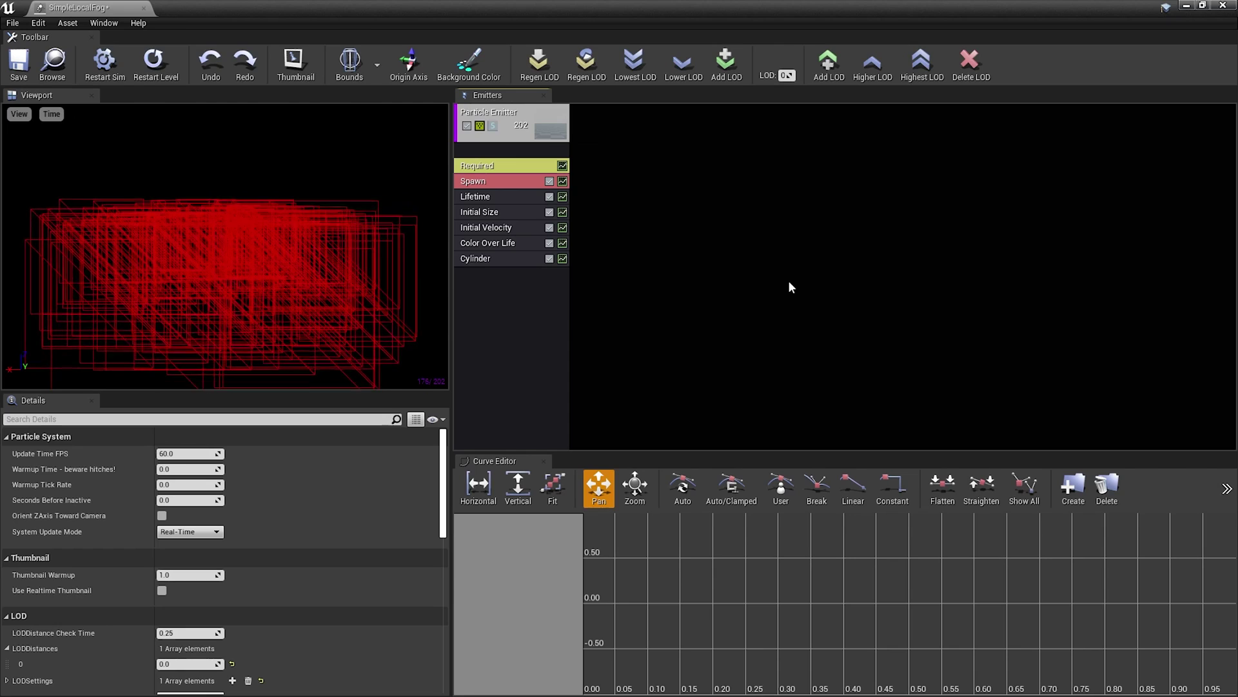
Step: Add three LODs to the SimpleLocalFog particle system and set LOD distances 1, 2 and 3 to 2000, 5000 and 10000
click(829, 75)
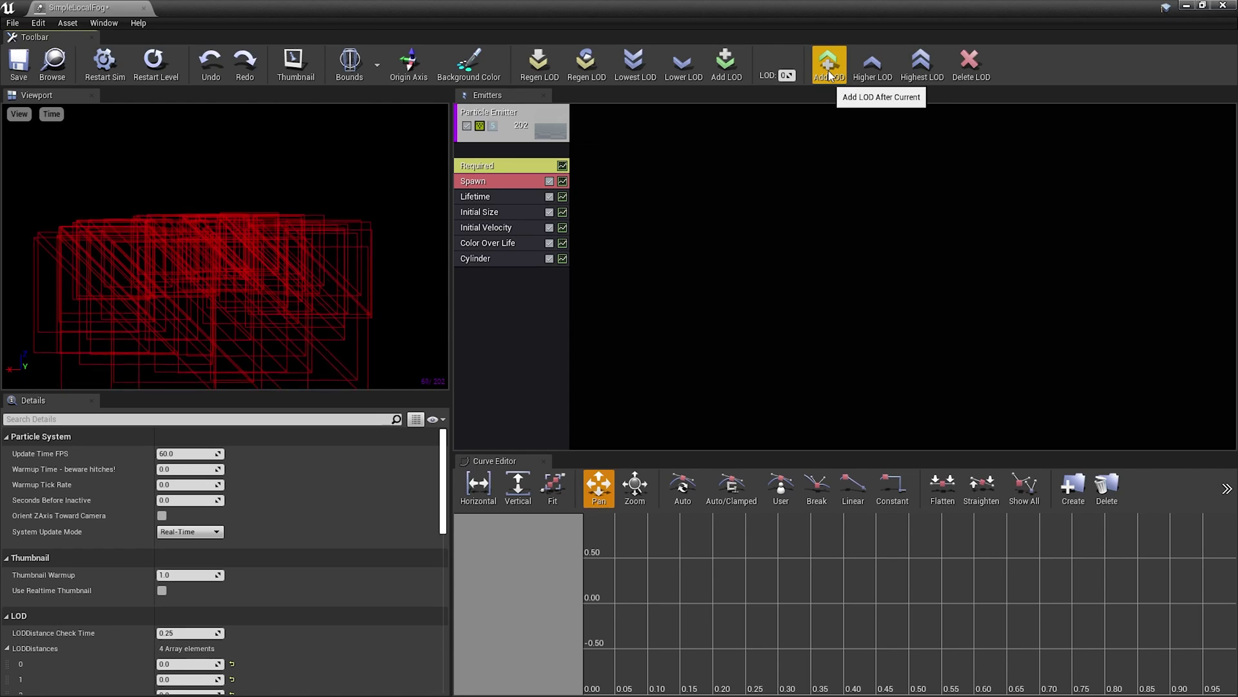
click(869, 72)
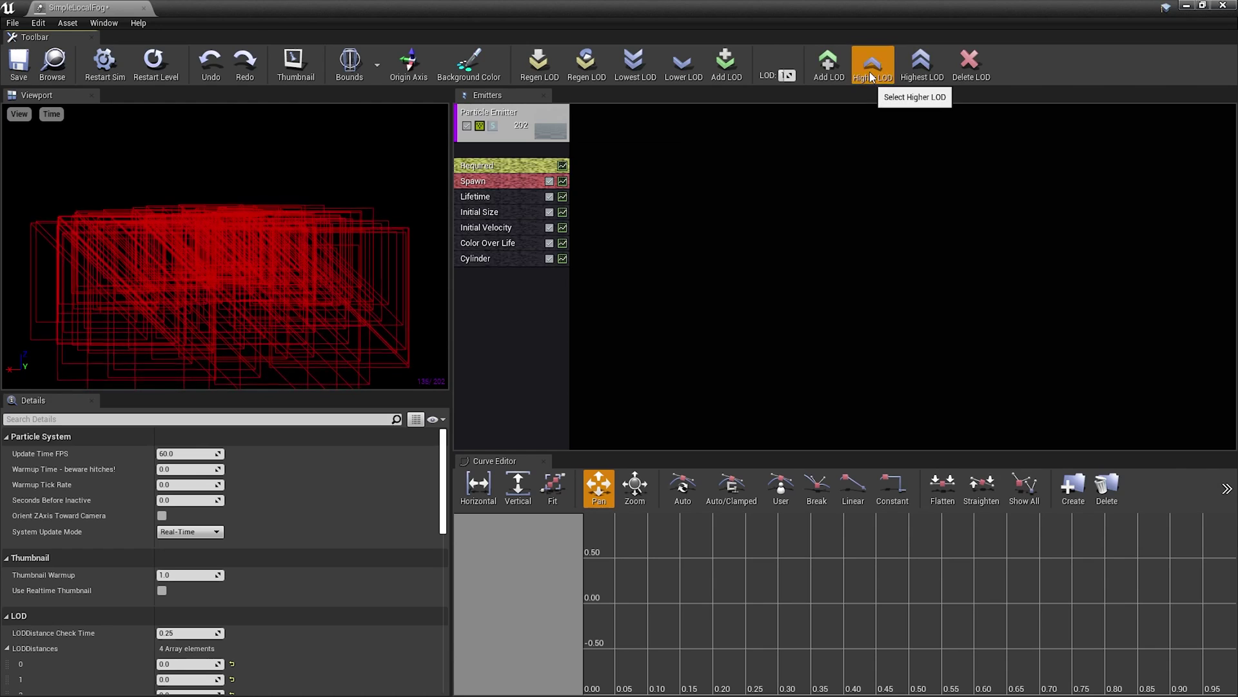
click(685, 75)
click(685, 75)
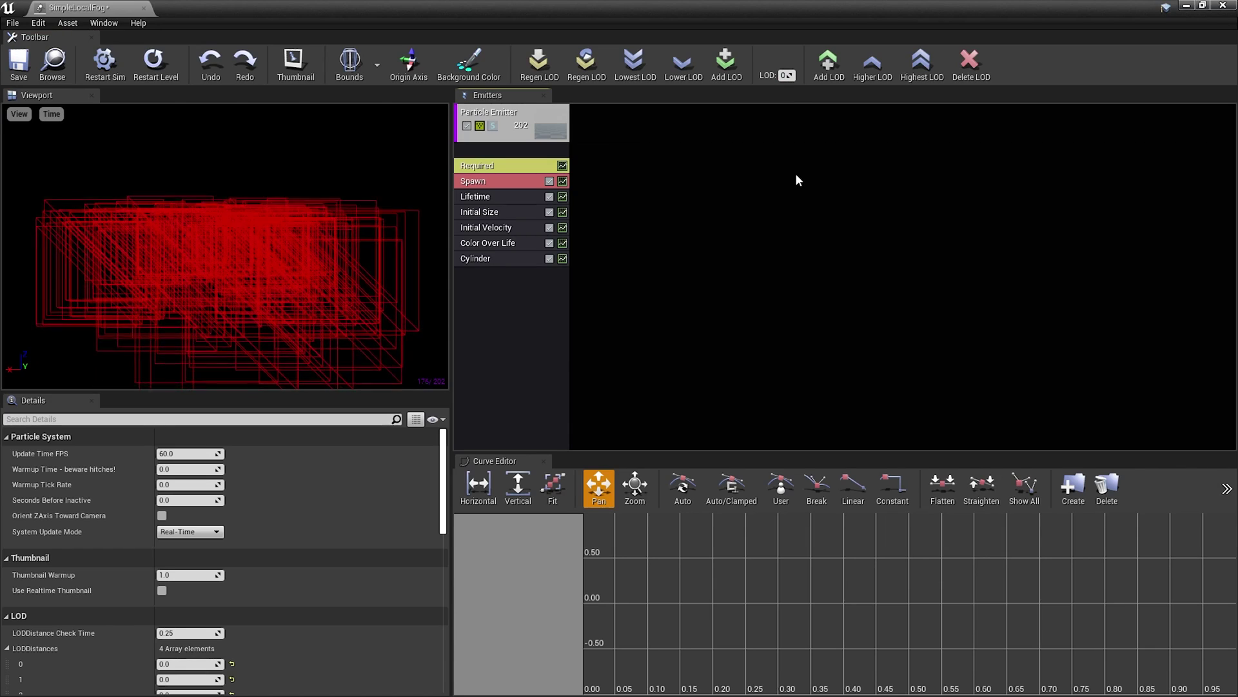
scroll(320, 559, down, 5)
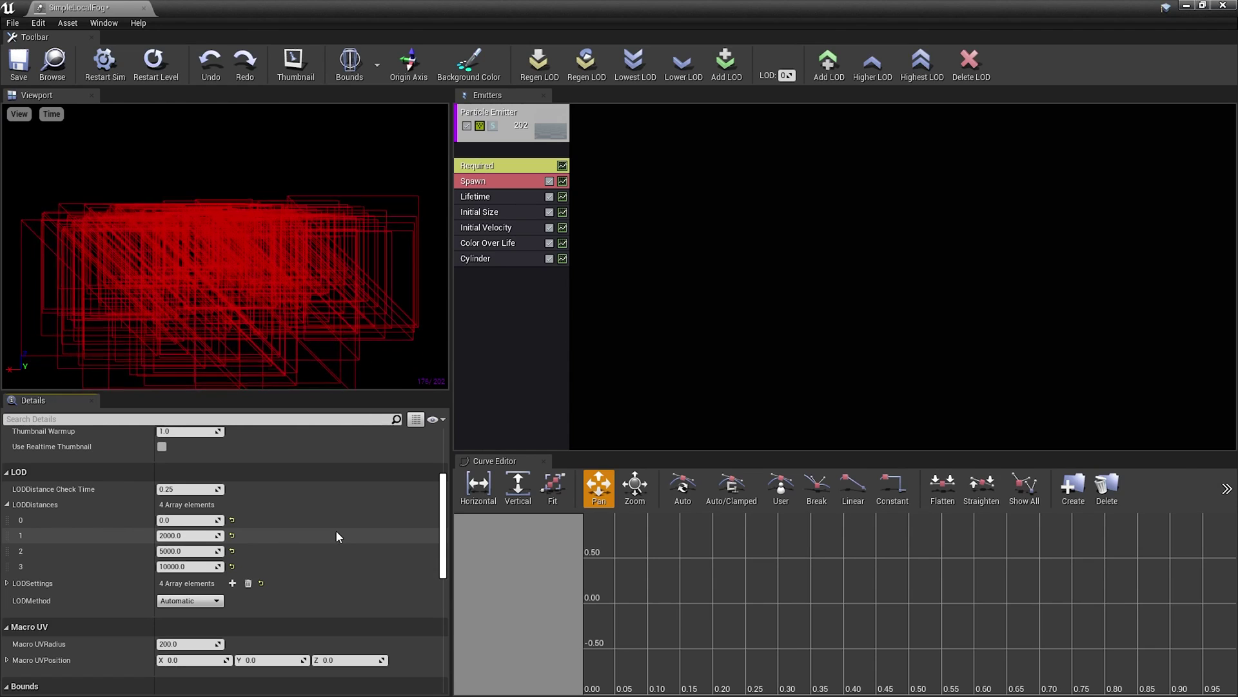
Step: For LOD 1, duplicate the Spawn module from the higher LOD and set its constant spawn rate to 30
click(483, 187)
scroll(100, 475, up, 1)
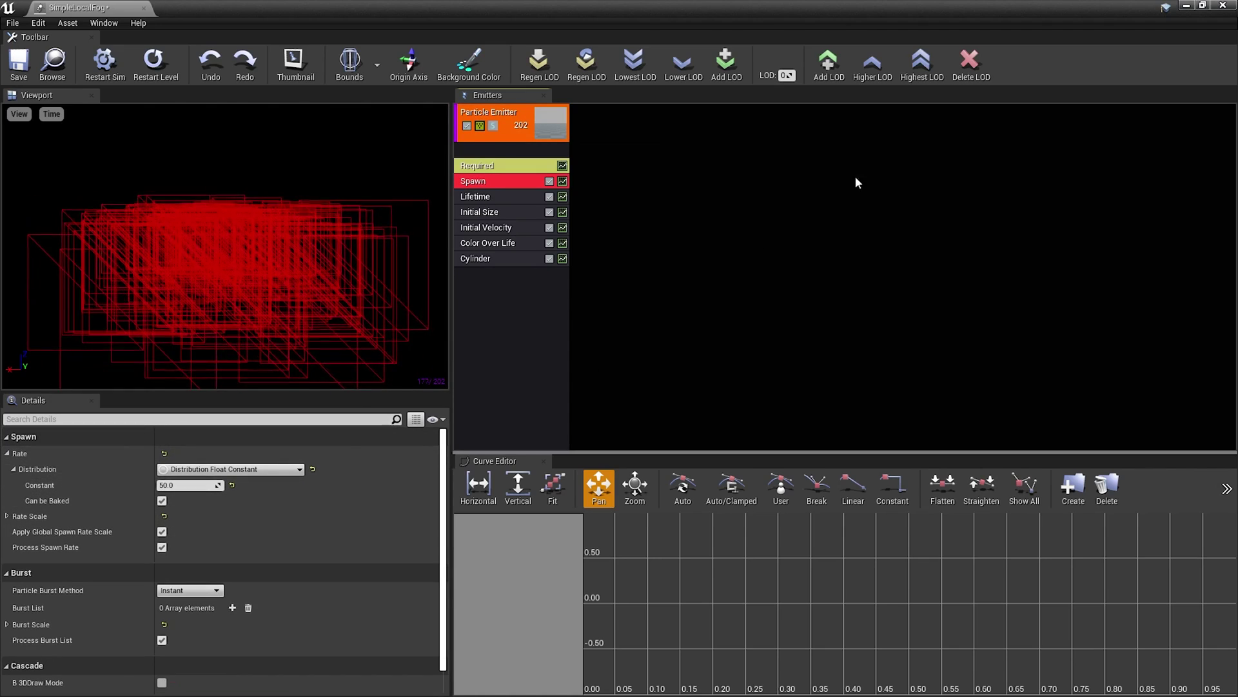
click(874, 72)
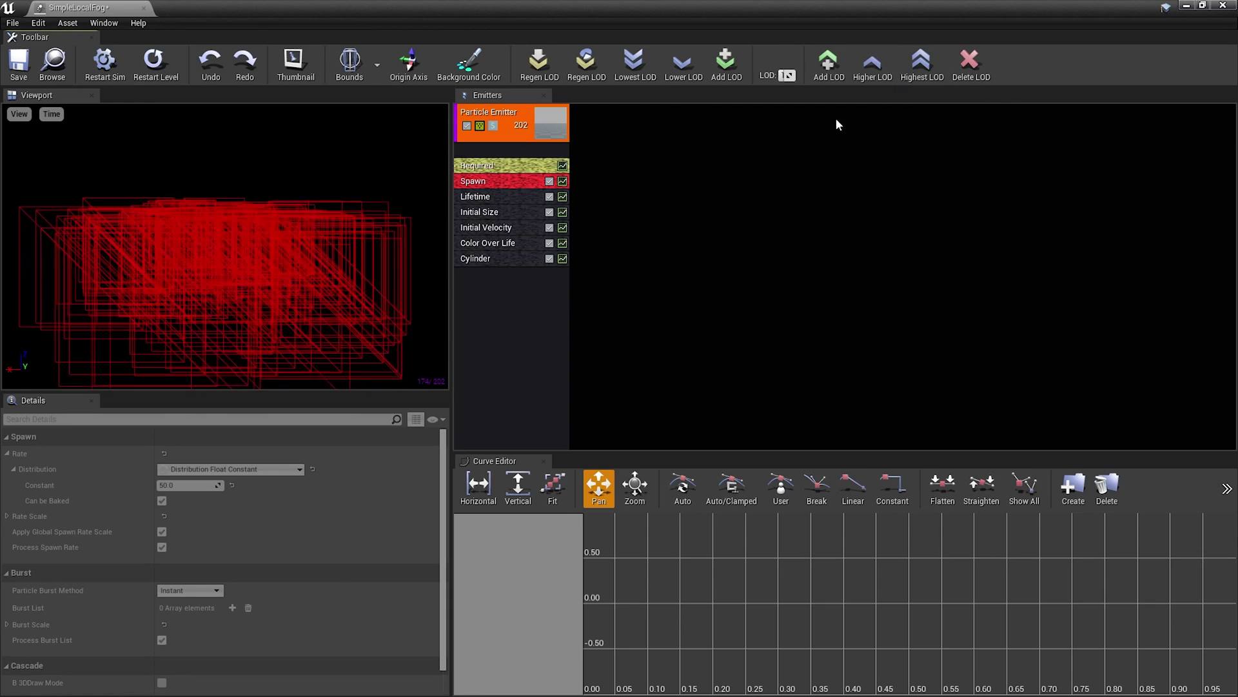
right_click(486, 186)
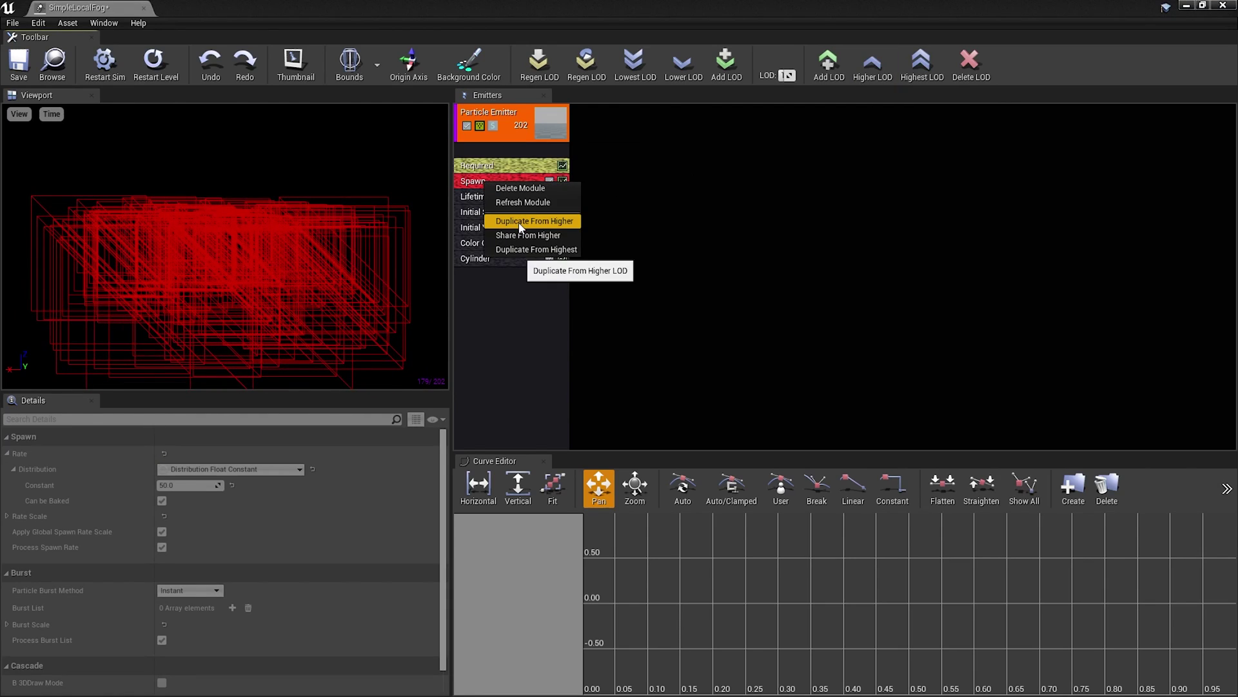
click(520, 221)
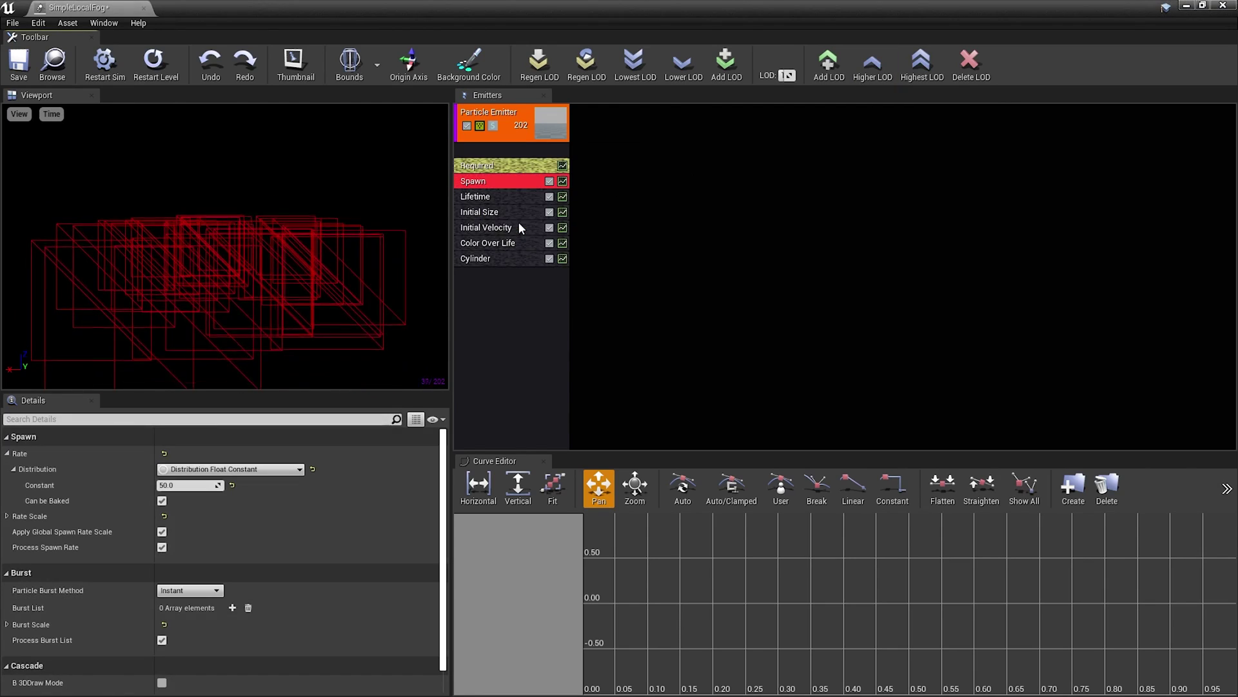
click(184, 485)
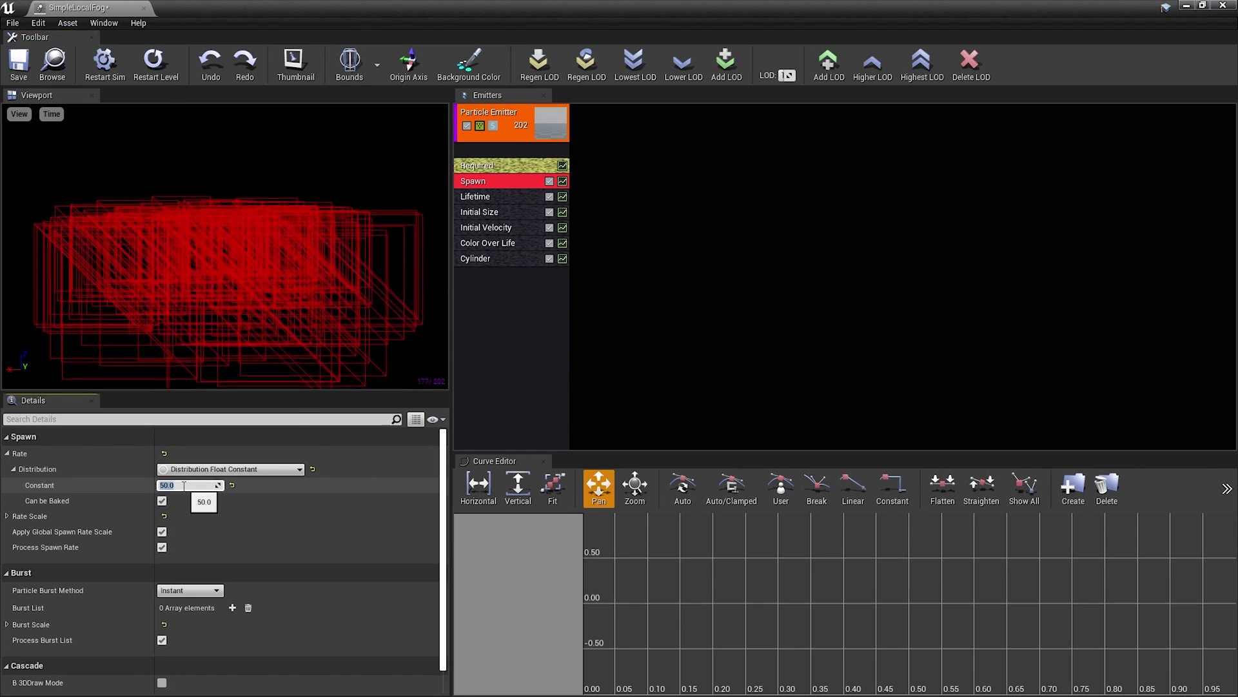
text(30)
key(Return)
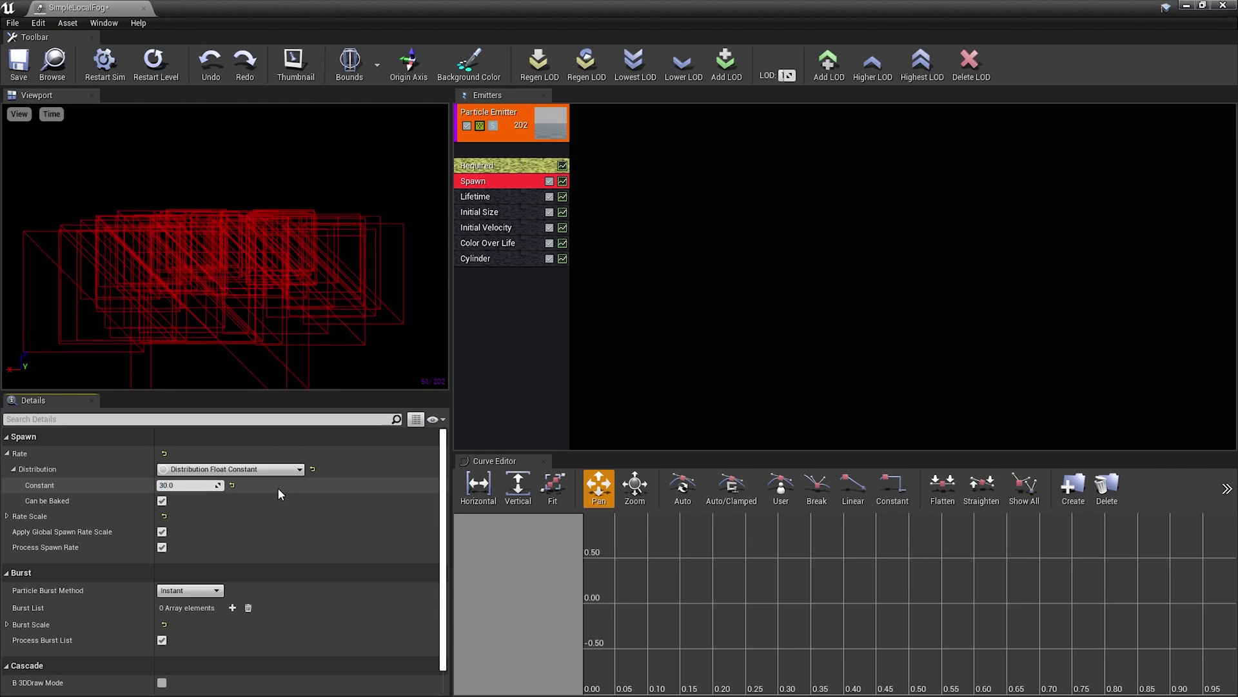
Step: For LOD 2, duplicate the Spawn module from the higher LOD and set its constant spawn rate to 15
click(872, 61)
right_click(500, 182)
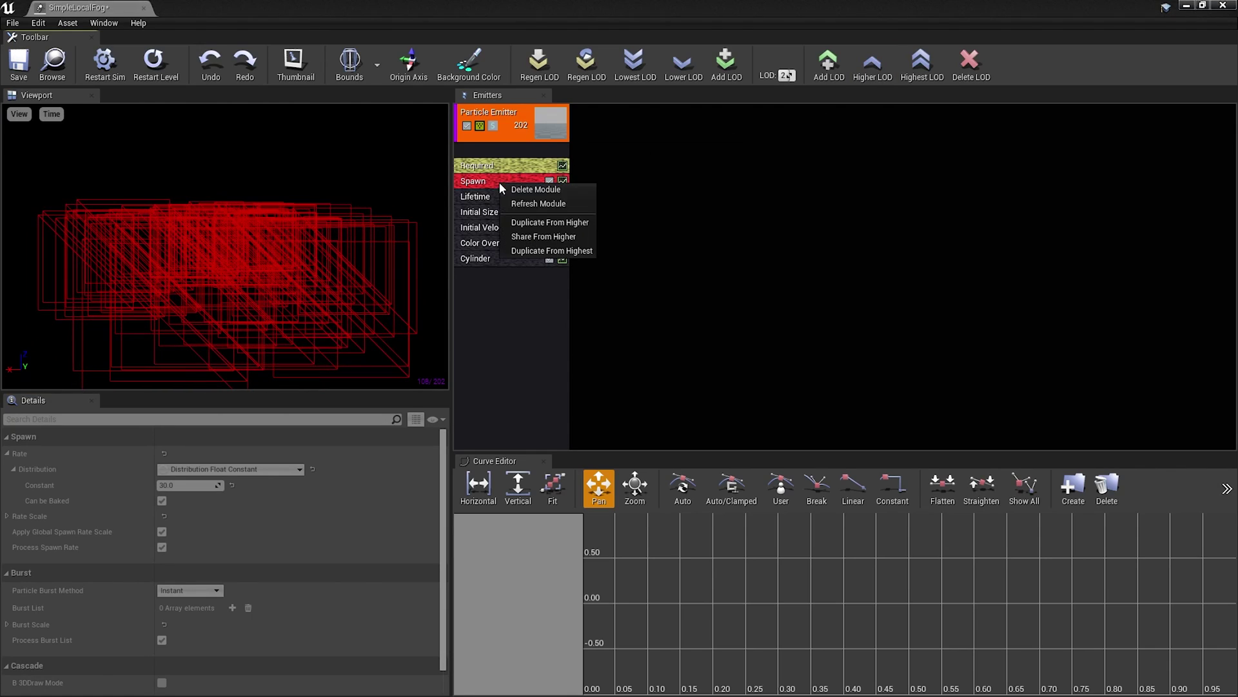
click(535, 219)
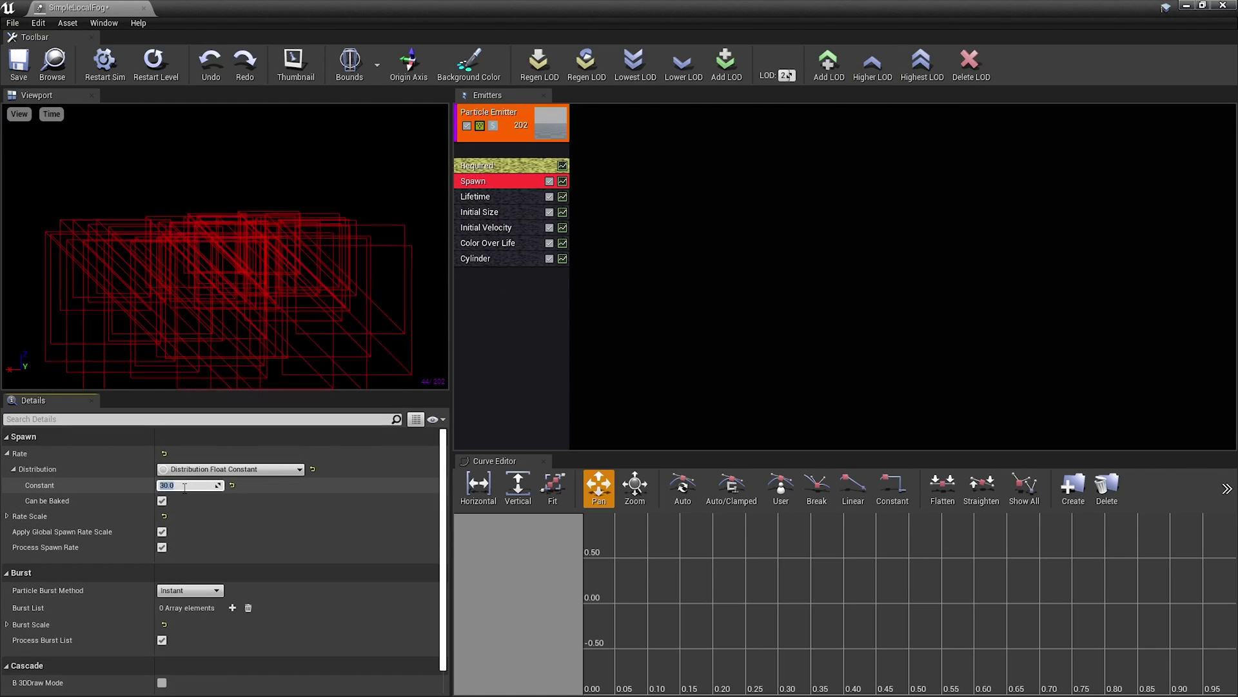
key(Return)
Step: For LOD 3, duplicate the Spawn module from the higher LOD and set its constant spawn rate to 0
click(877, 78)
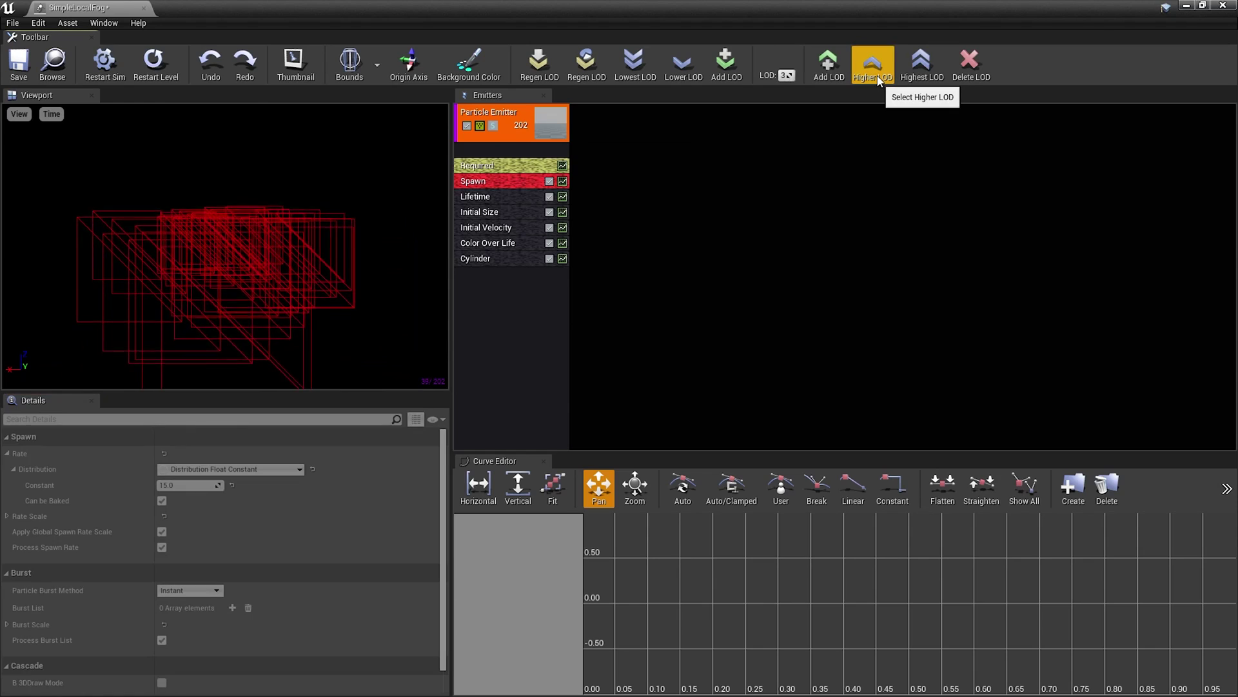
right_click(478, 182)
click(516, 220)
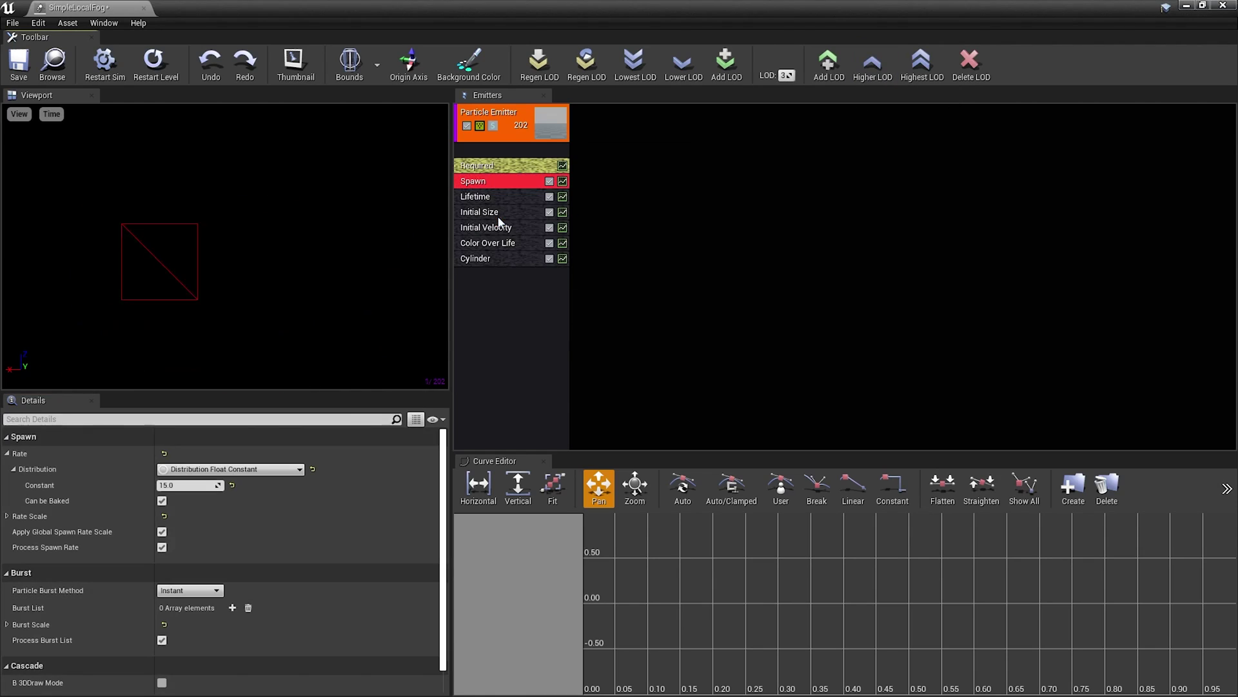
click(185, 485)
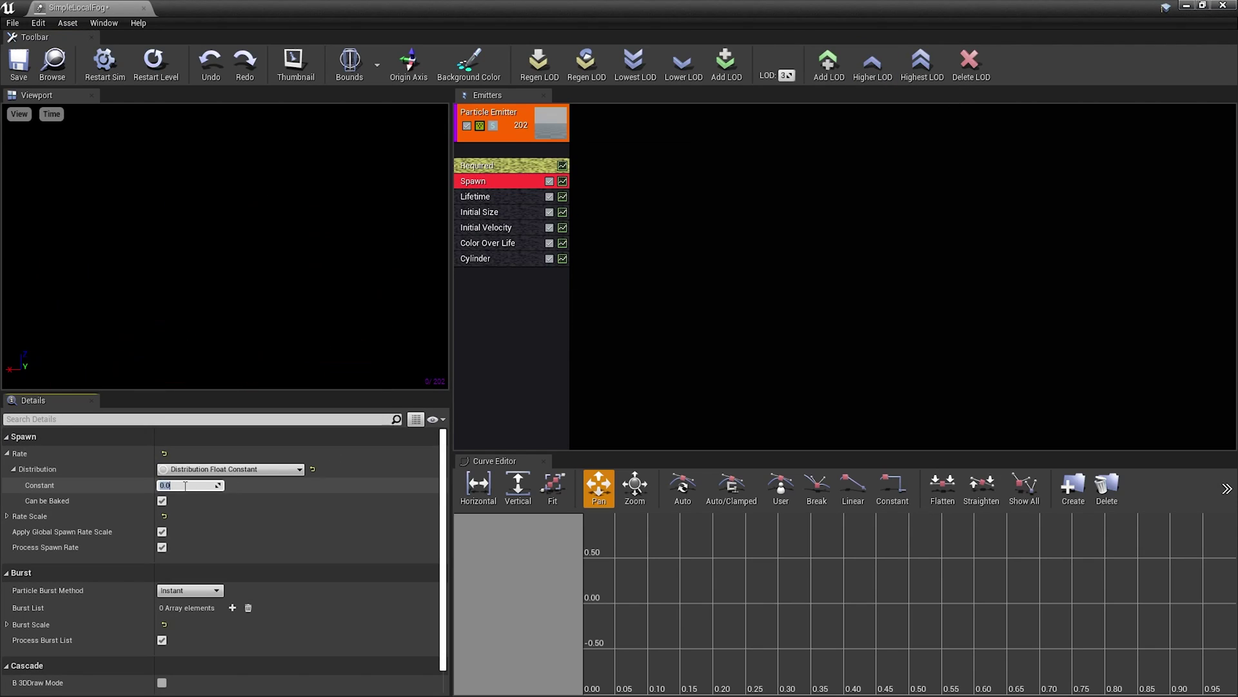
Step: Review the Spawn module's rate settings at LOD 3 and jump to the lowest LOD of the fog emitter
click(639, 335)
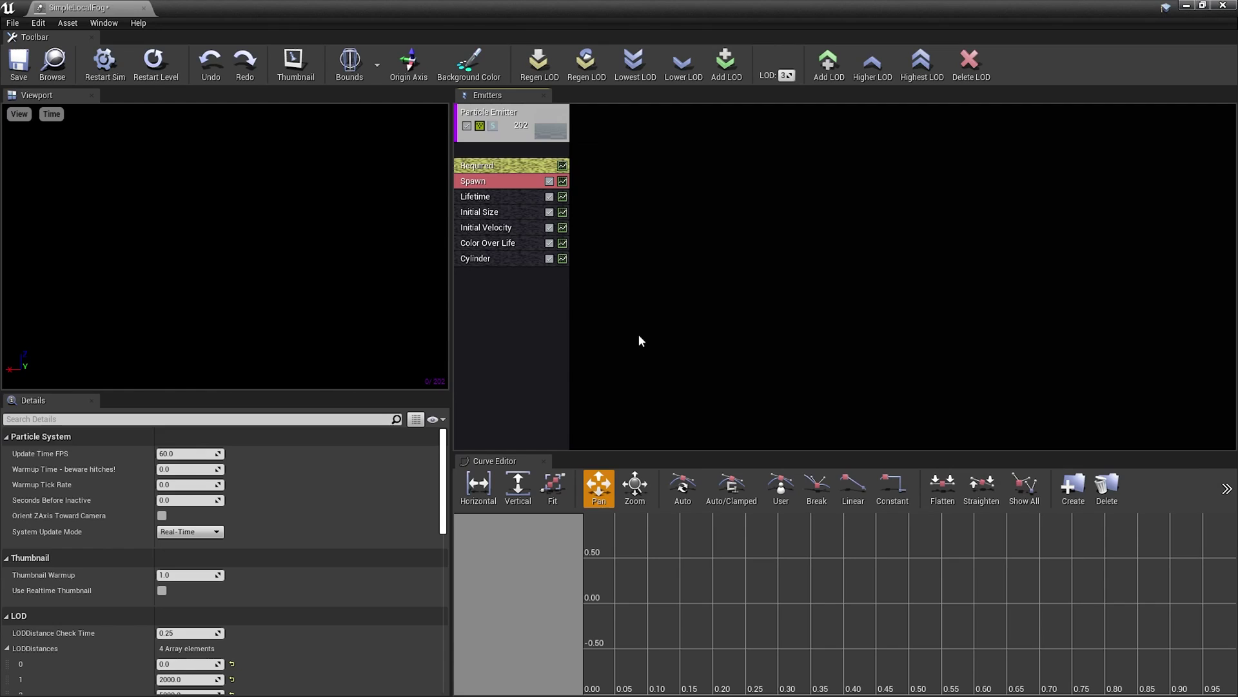
click(495, 182)
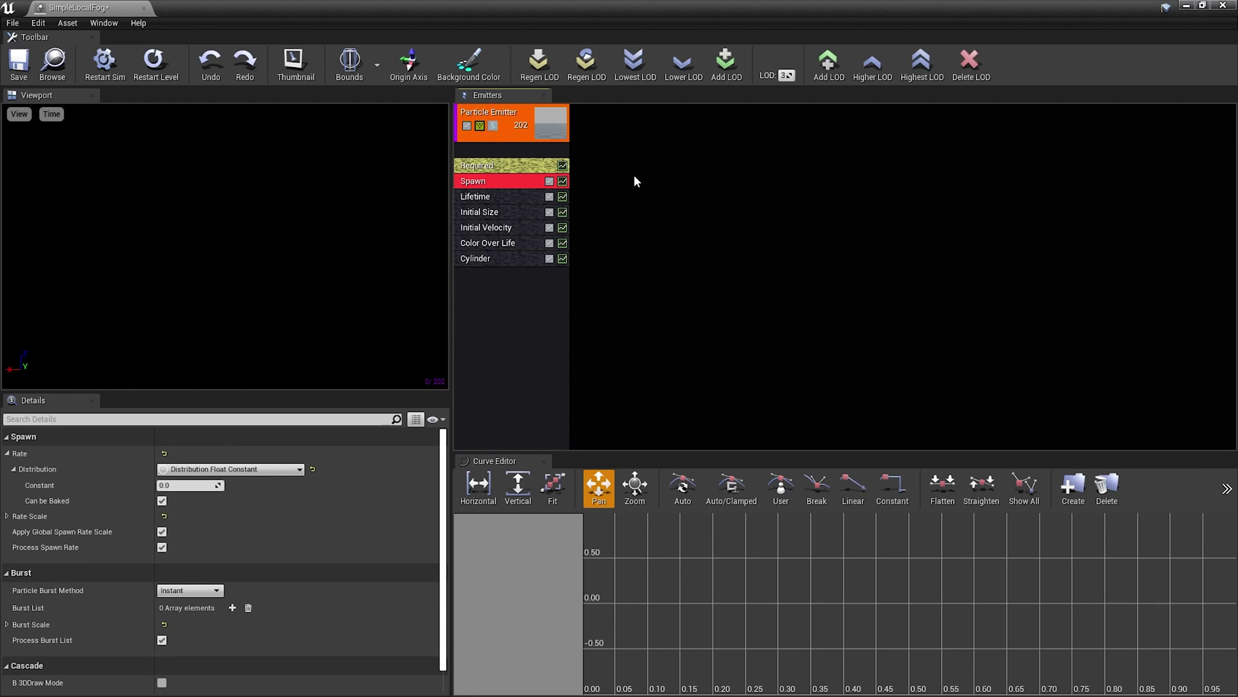
click(637, 71)
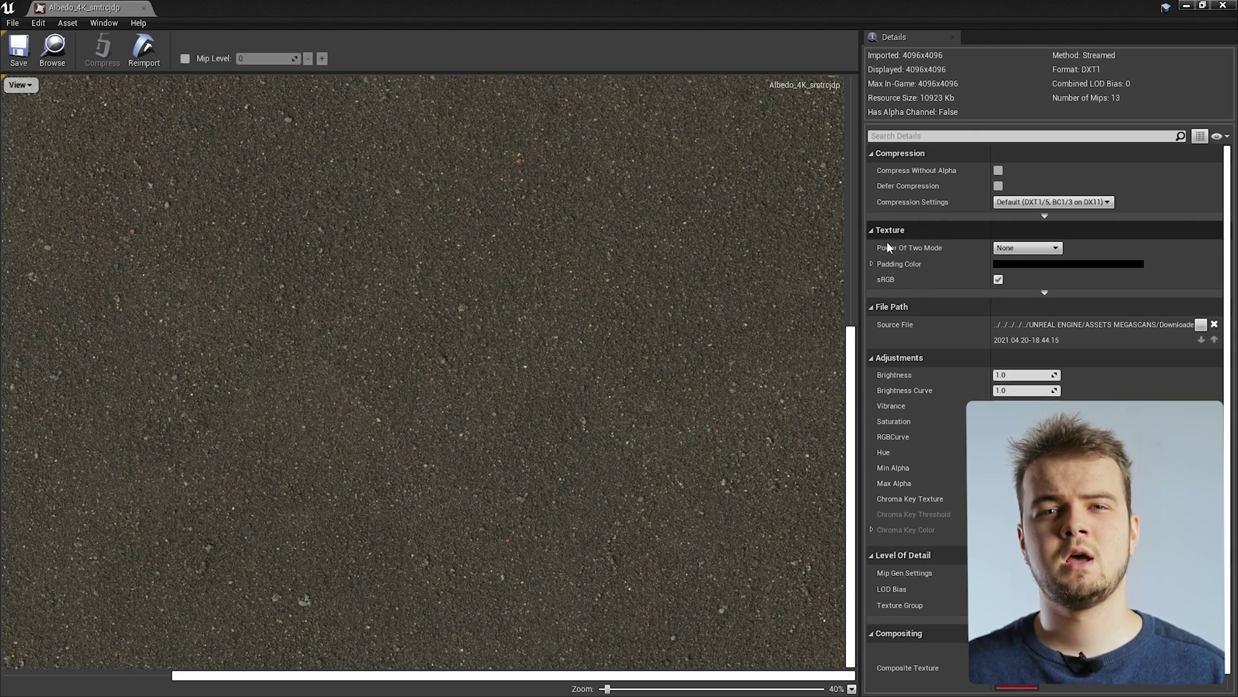
Step: Look through the Power Of Two Mode options of the ground albedo texture without changing the setting
click(1016, 248)
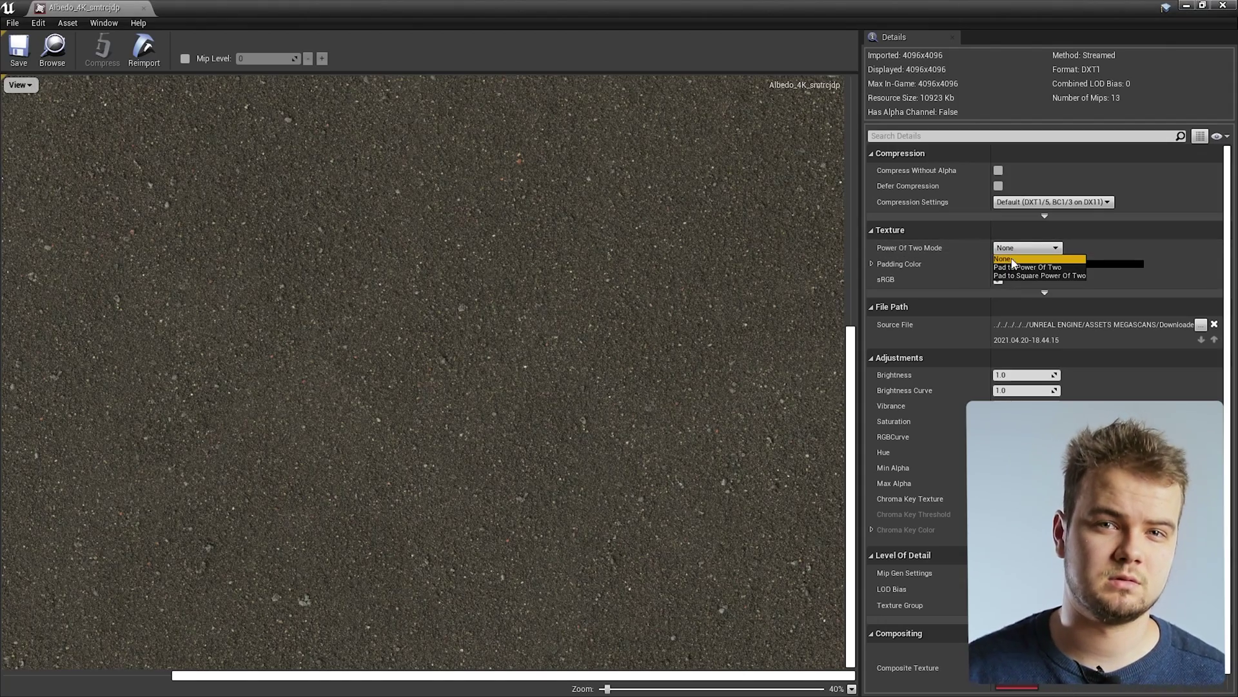
click(1093, 242)
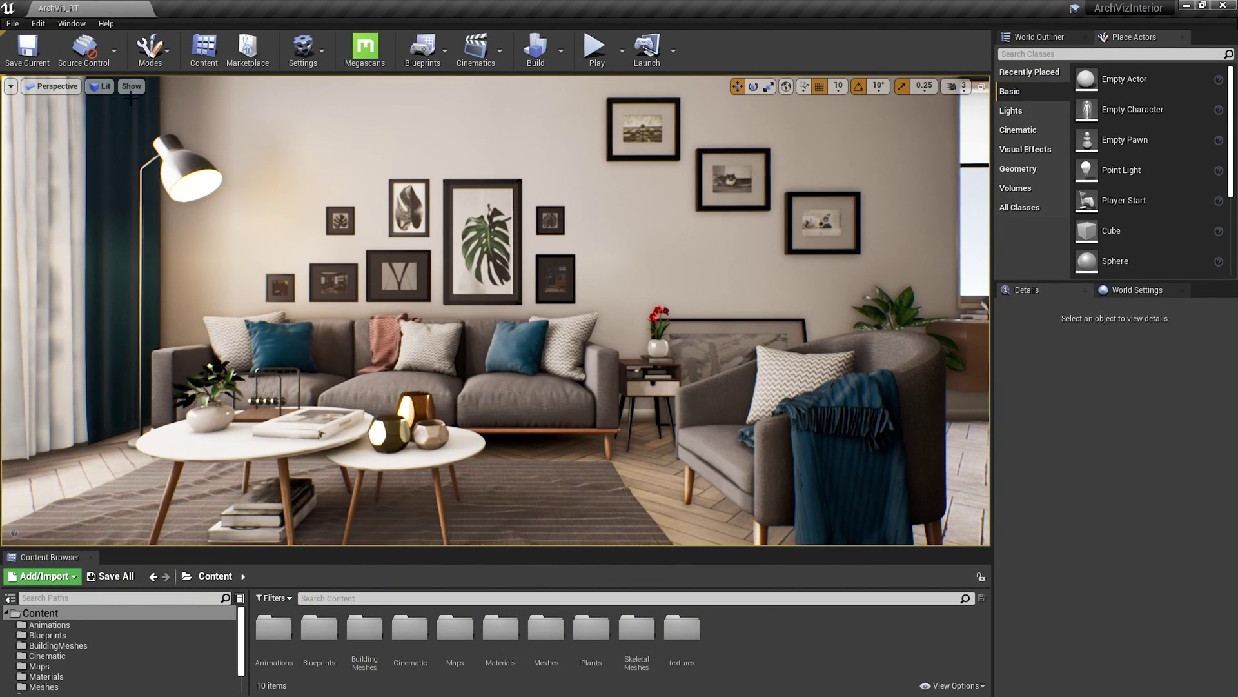
Step: Switch the viewport to the Required Texture Resolution view and show the T_Fabric1_BC texture for the selected couch
click(102, 86)
mouse_move(161, 229)
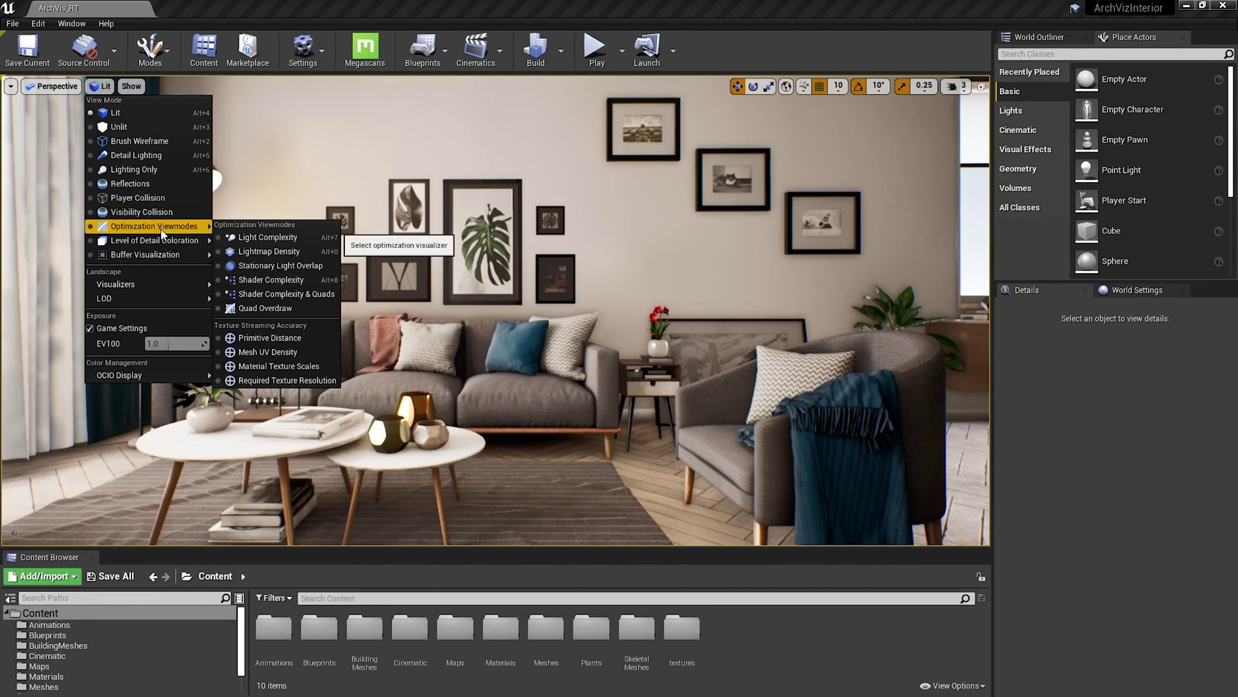
click(297, 380)
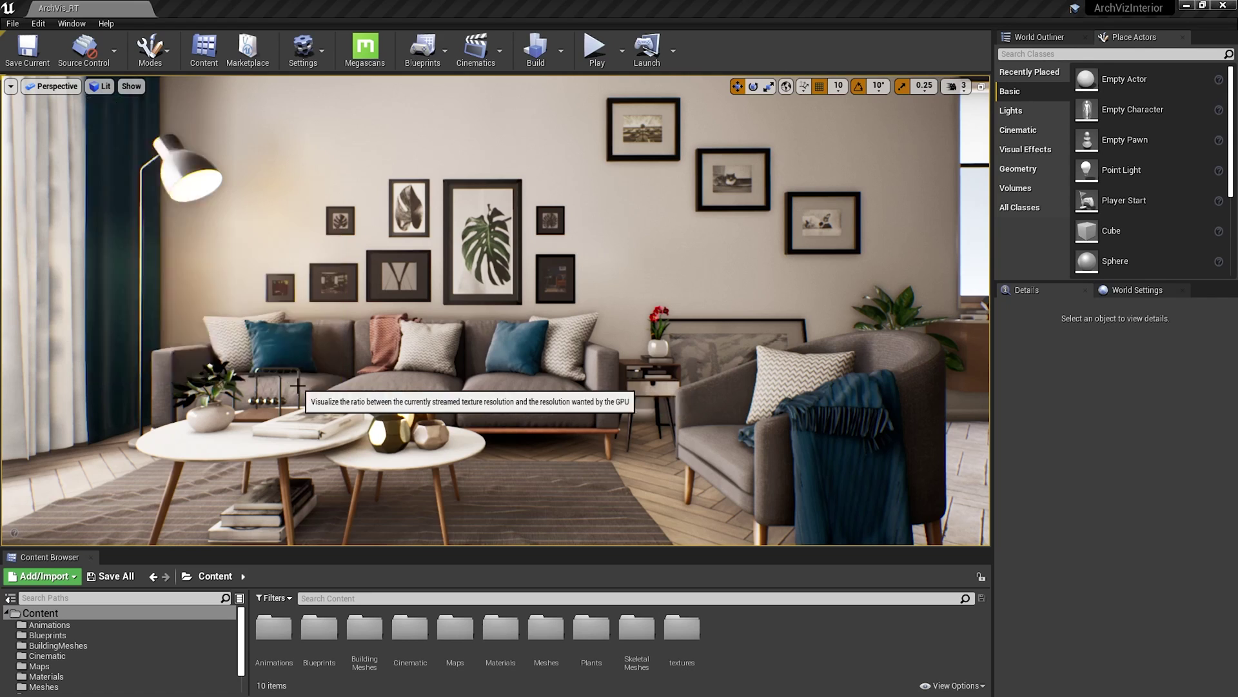
click(528, 351)
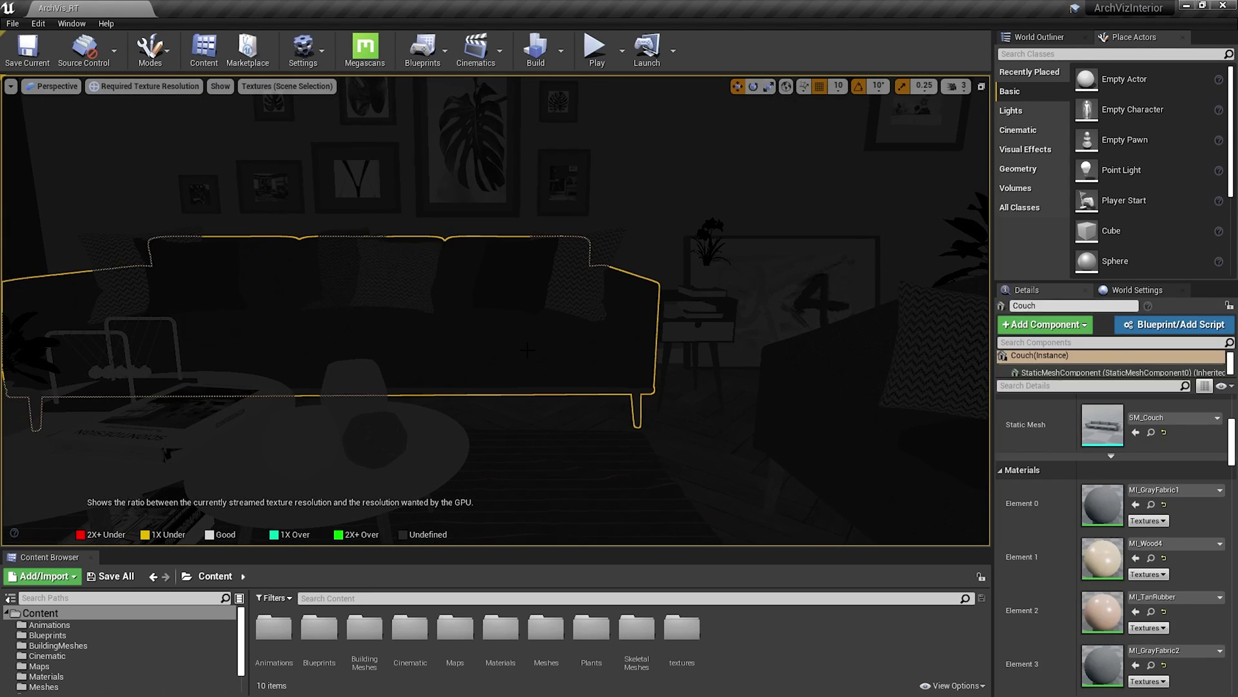
click(287, 85)
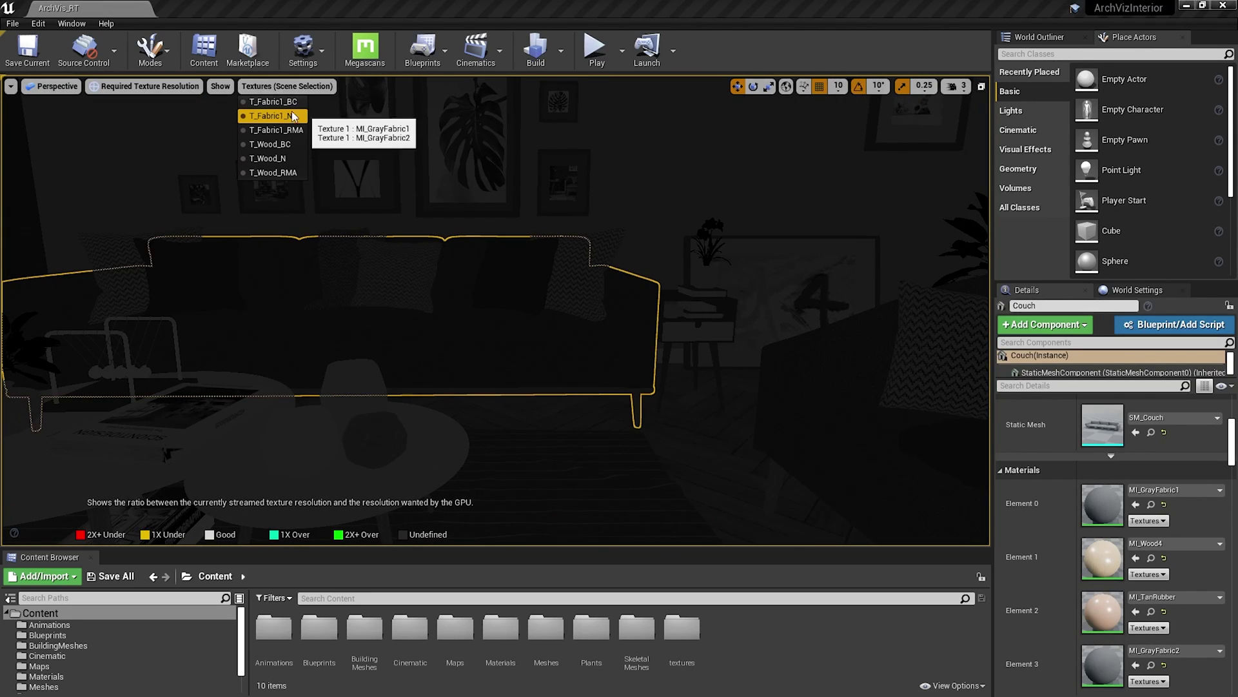
click(292, 107)
Step: Examine the required texture resolution on the couch and armchair up close and from a distance, and return the viewport to Lit
scroll(533, 307, up, 5)
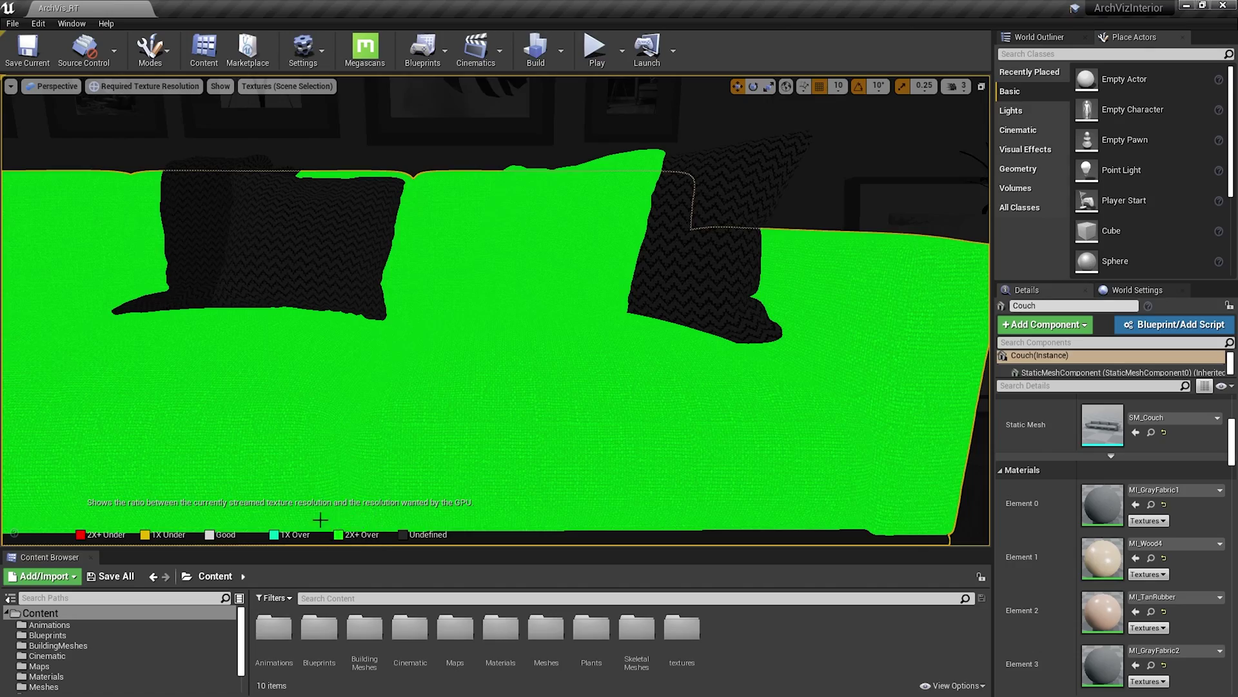
scroll(331, 525, up, 5)
scroll(526, 374, up, 3)
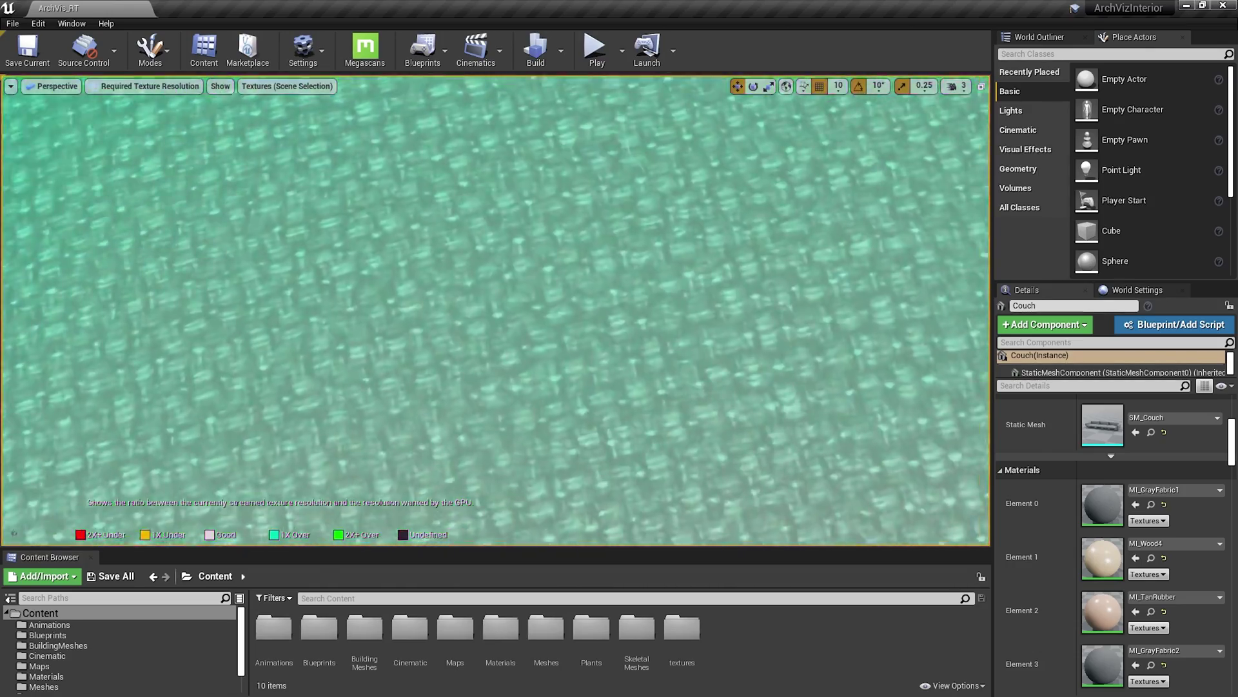
scroll(526, 374, down, 6)
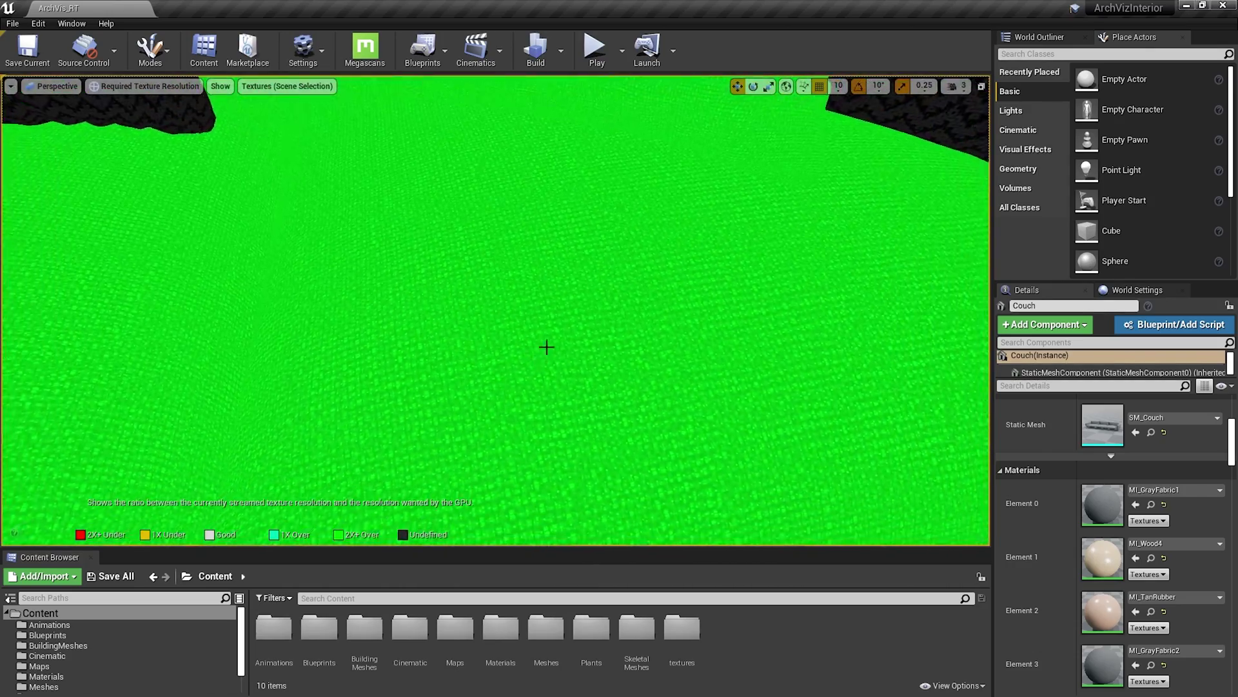
scroll(520, 312, up, 2)
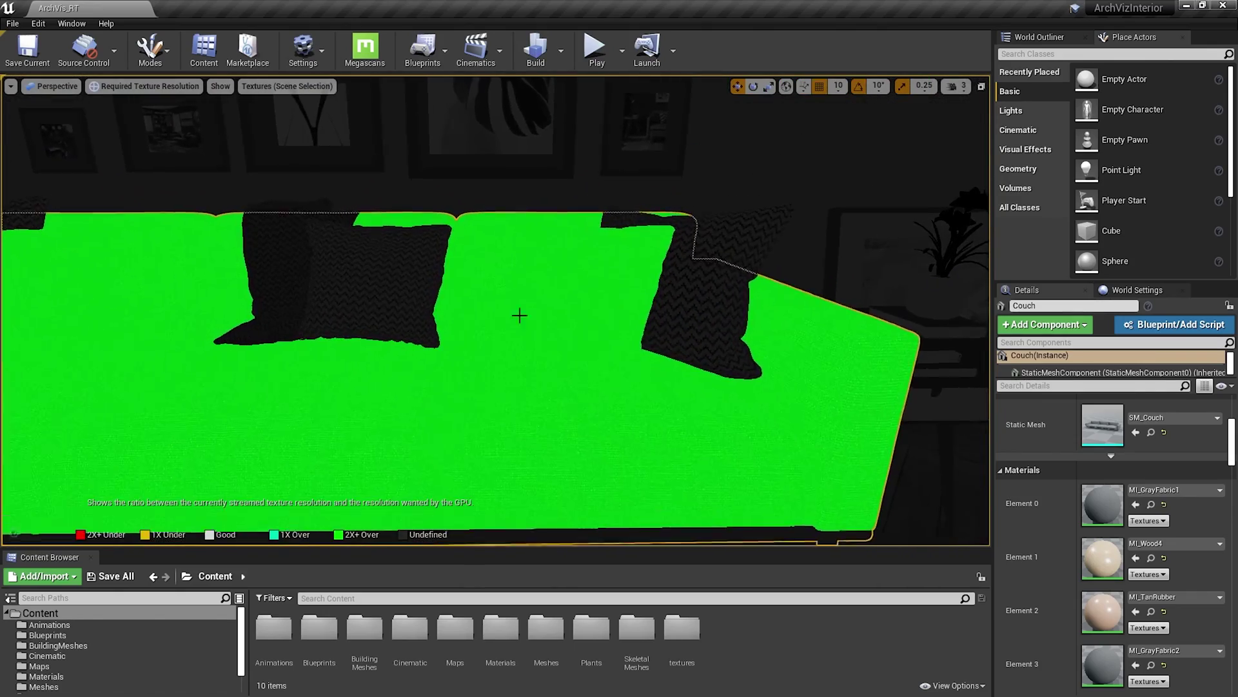
mouse_move(487, 400)
alt+mouse_down()
mouse_move(232, 385)
mouse_move(480, 400)
alt+mouse_up()
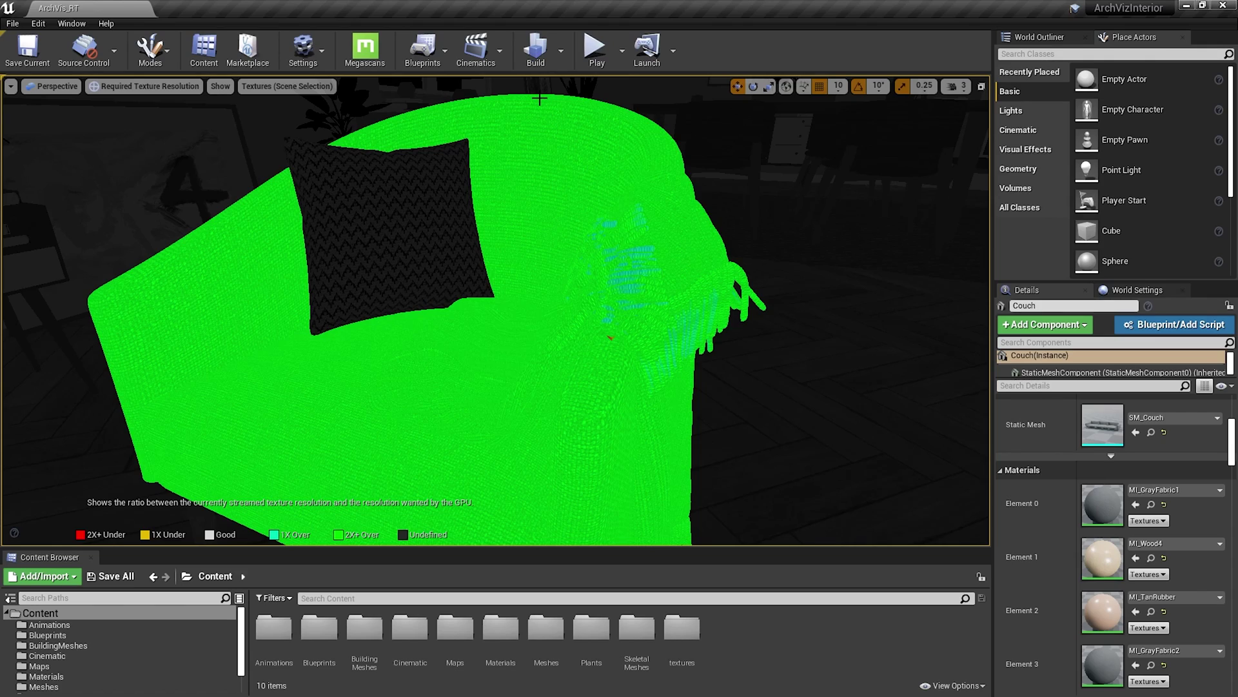
click(157, 89)
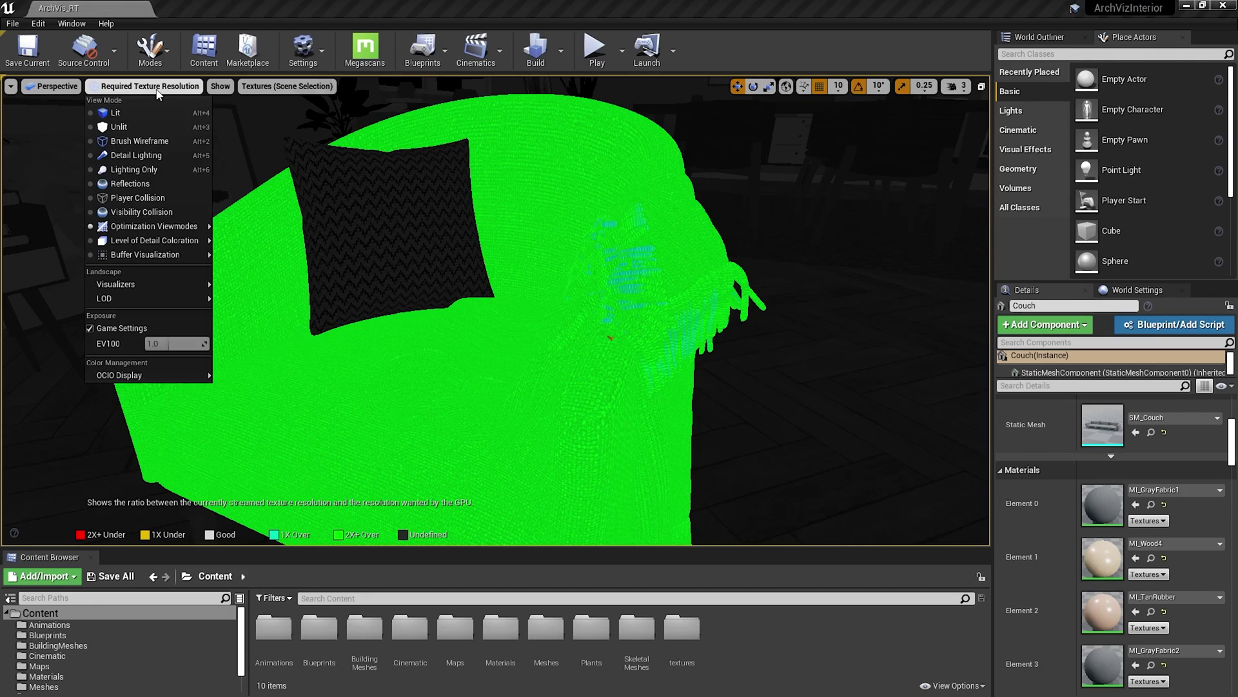
click(144, 114)
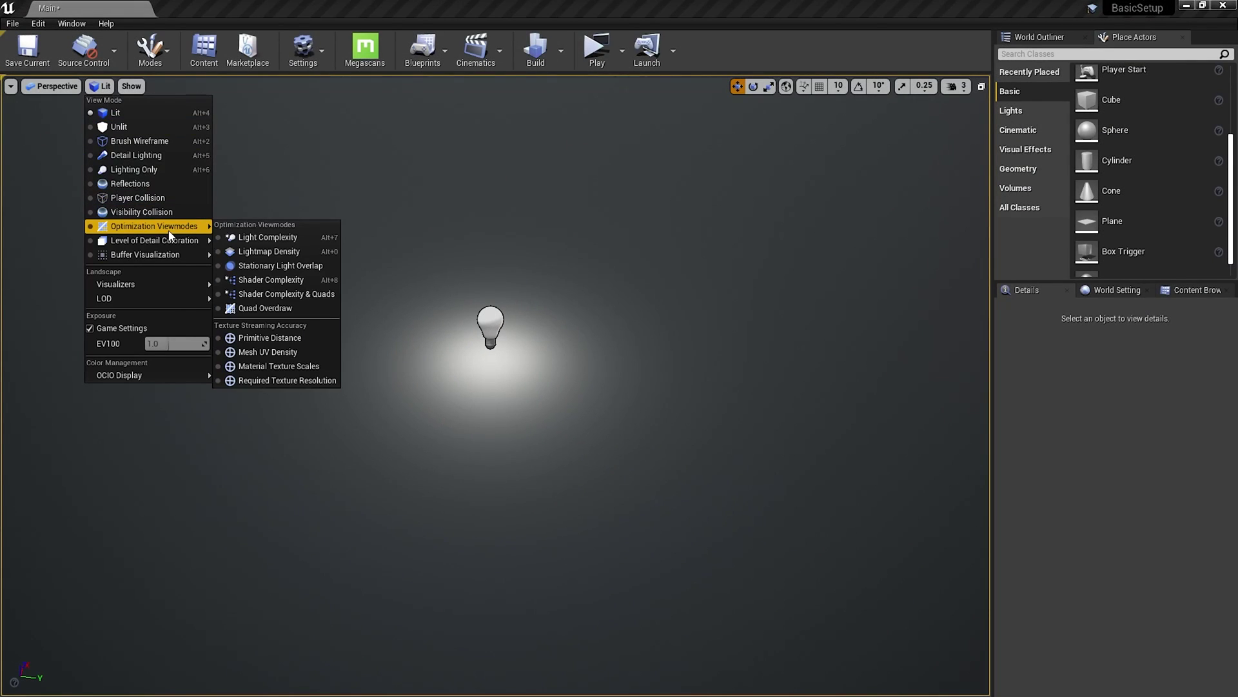
Step: Inspect the white point light's coverage in the Light Complexity view from near and far, and restore the Lit view
click(266, 237)
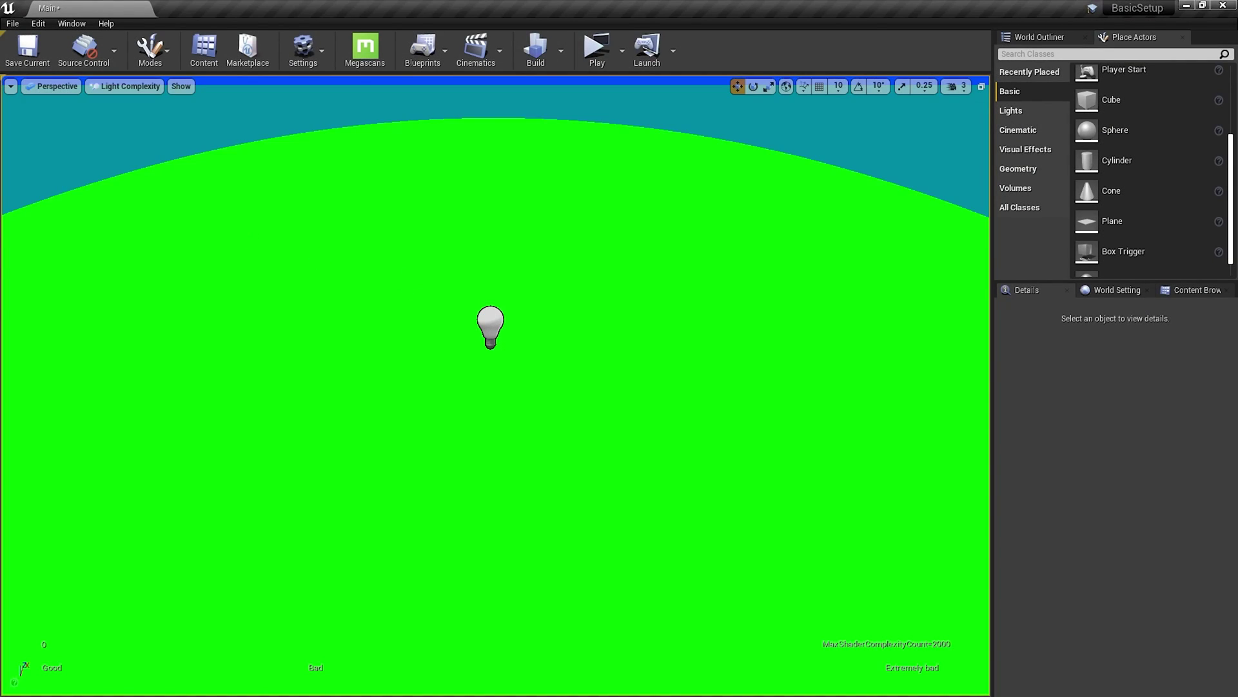
scroll(365, 238, down, 5)
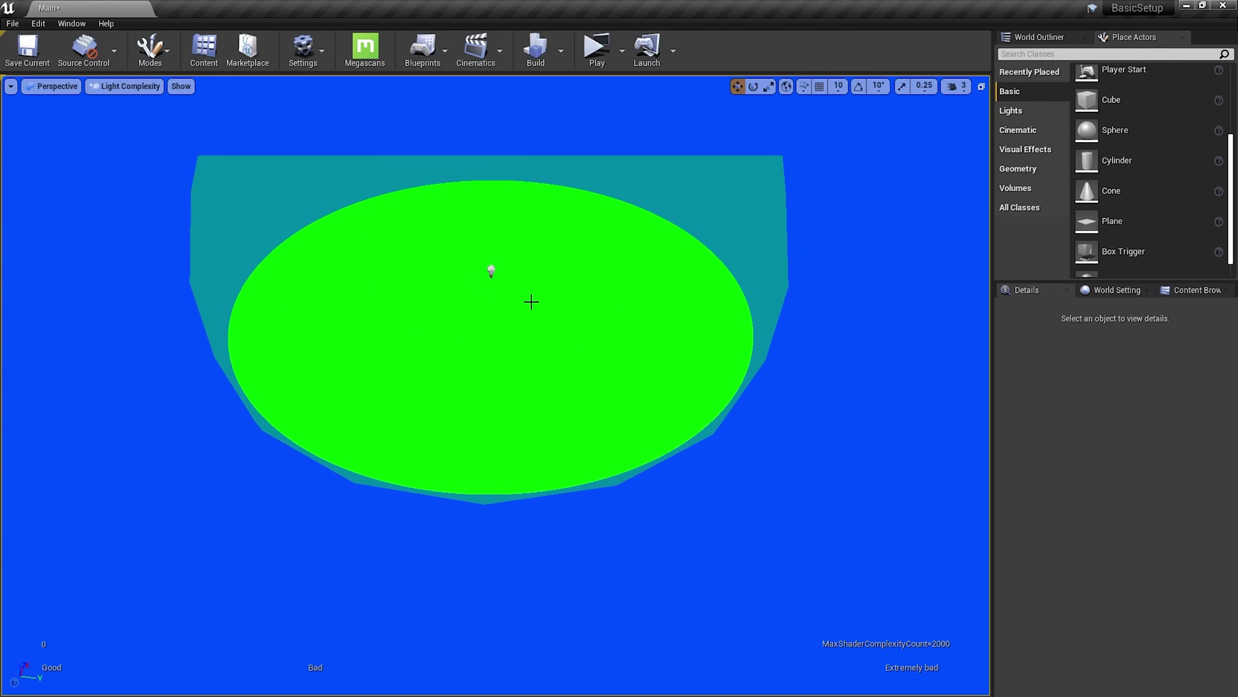
scroll(531, 302, up, 5)
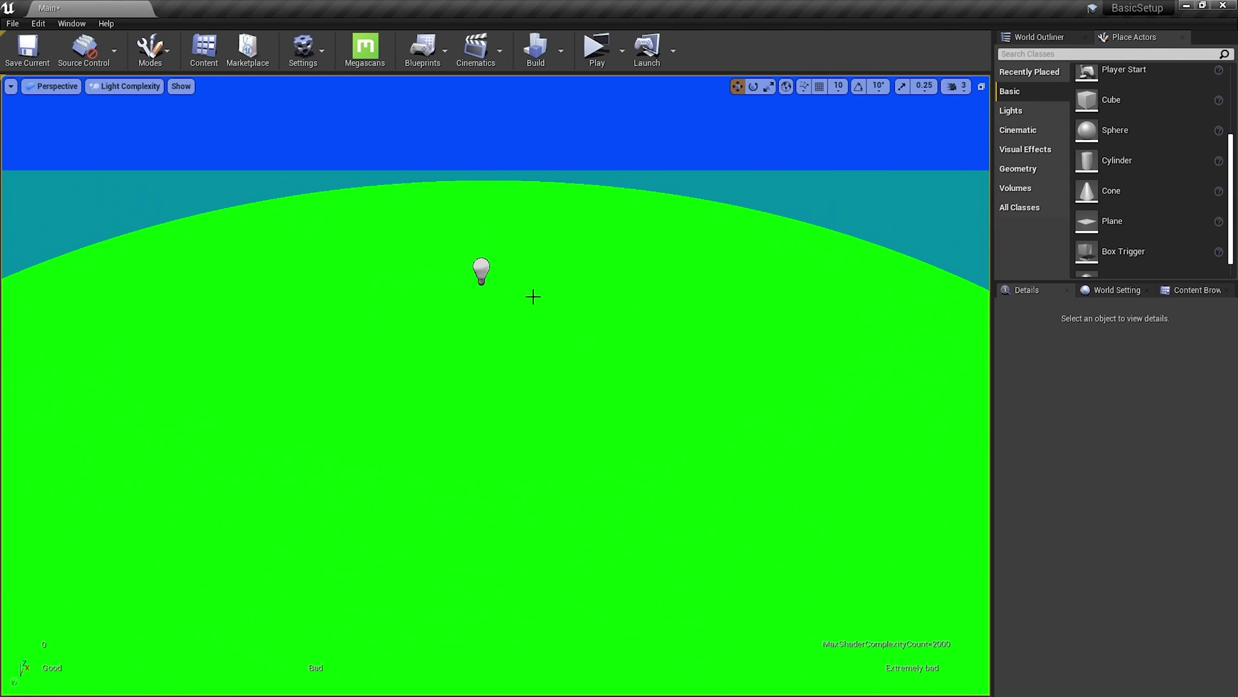
key(alt+4)
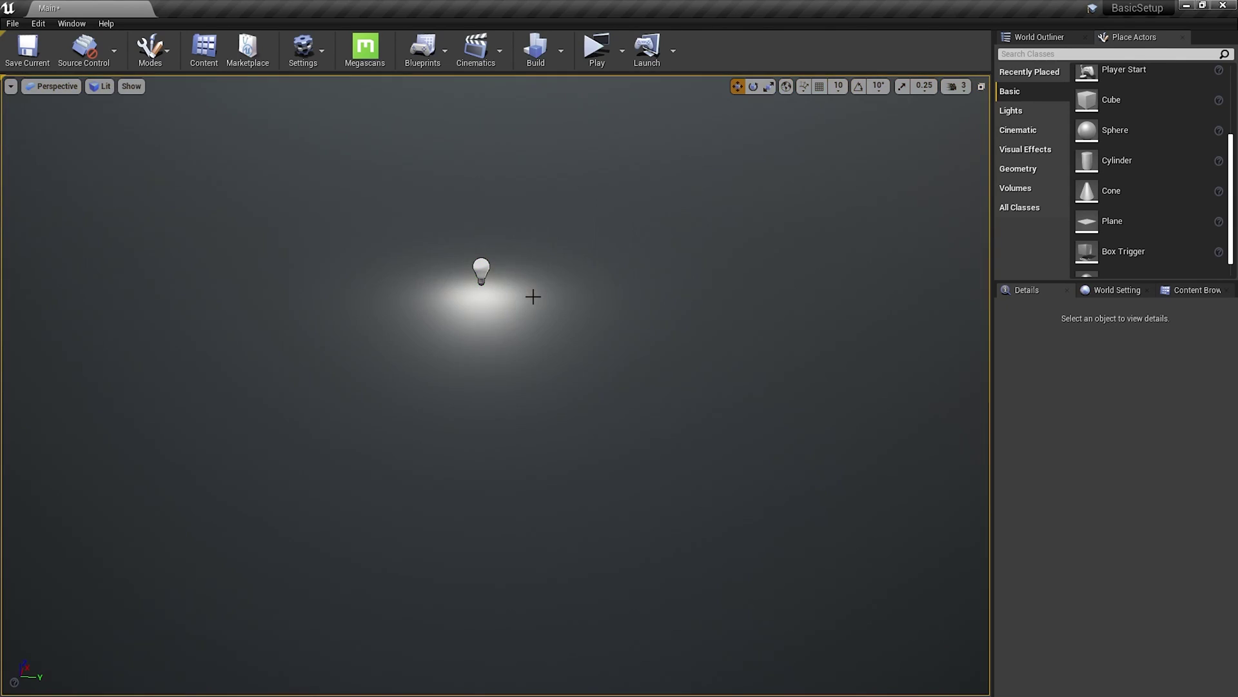
Step: Reduce the attenuation radius of the white point light and focus the view on it
click(484, 267)
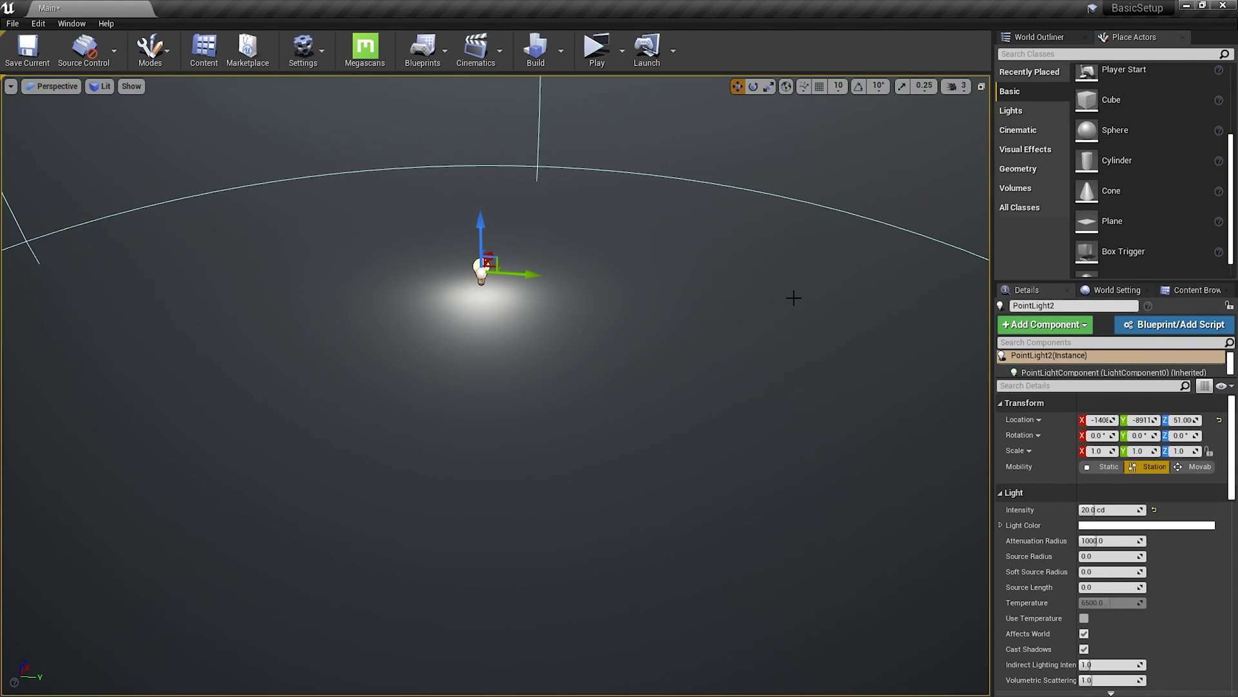
mouse_move(1056, 548)
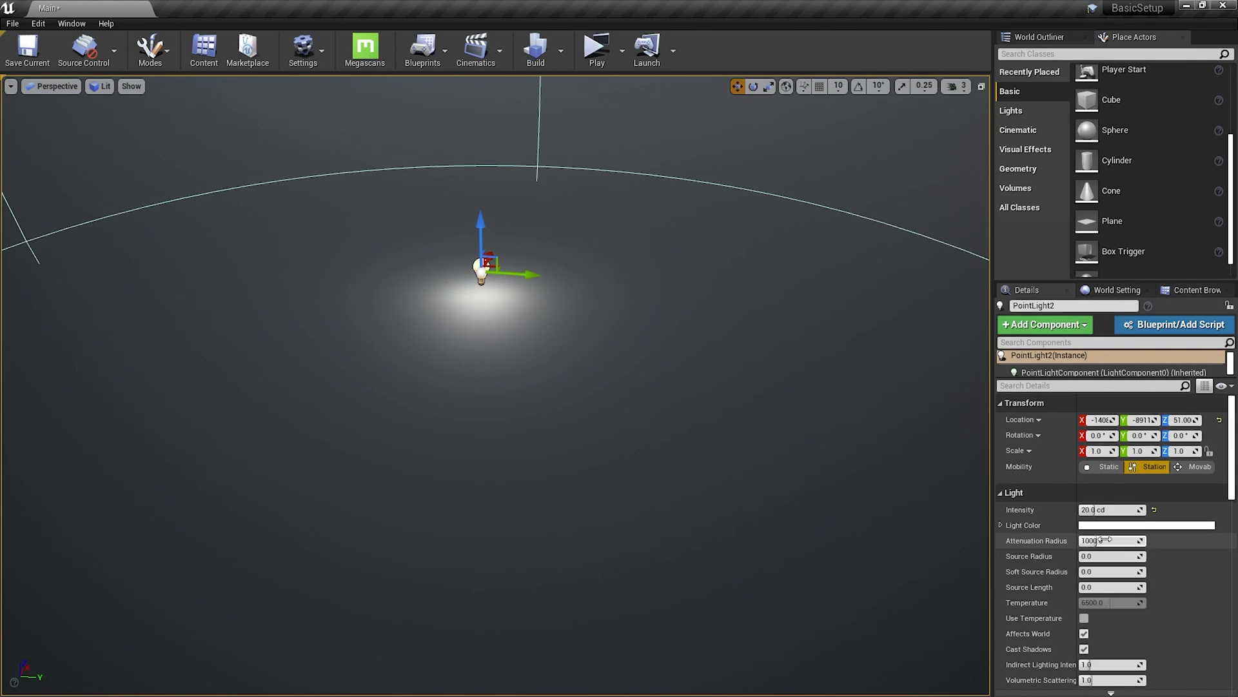
drag(1109, 540, 1084, 541)
key(f)
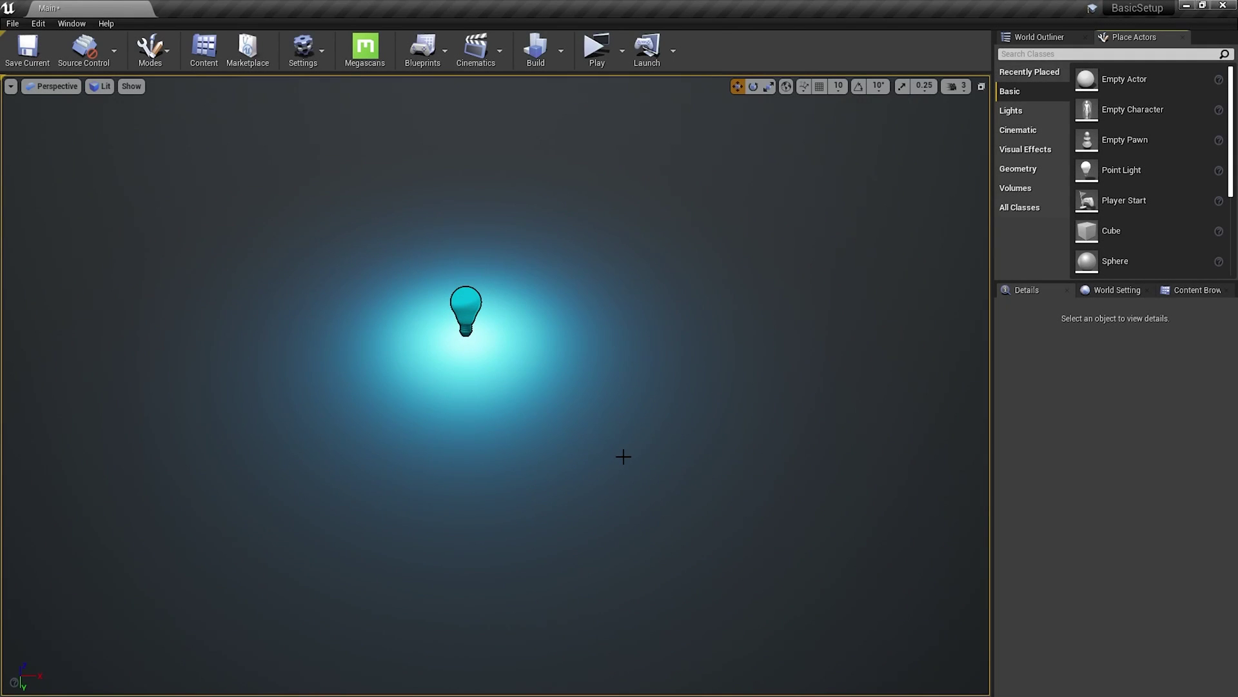
Step: Set the blue point light's Max Draw Distance to 3000
click(471, 310)
scroll(1054, 503, down, 10)
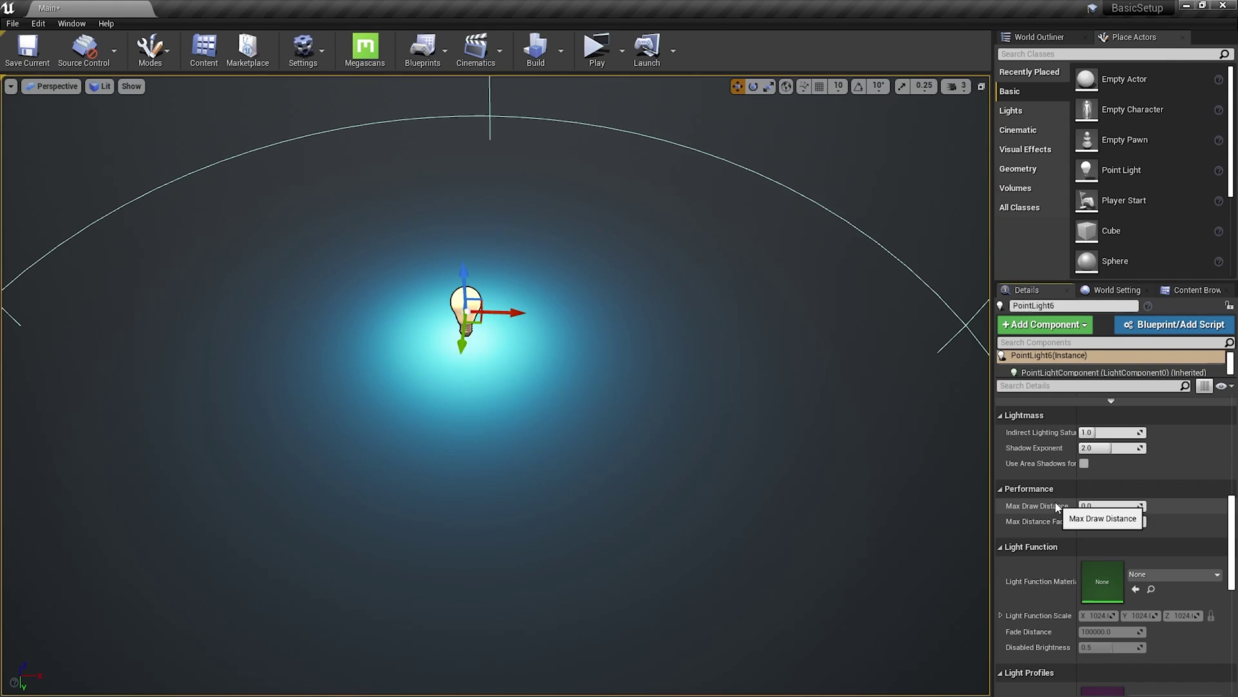
click(1103, 507)
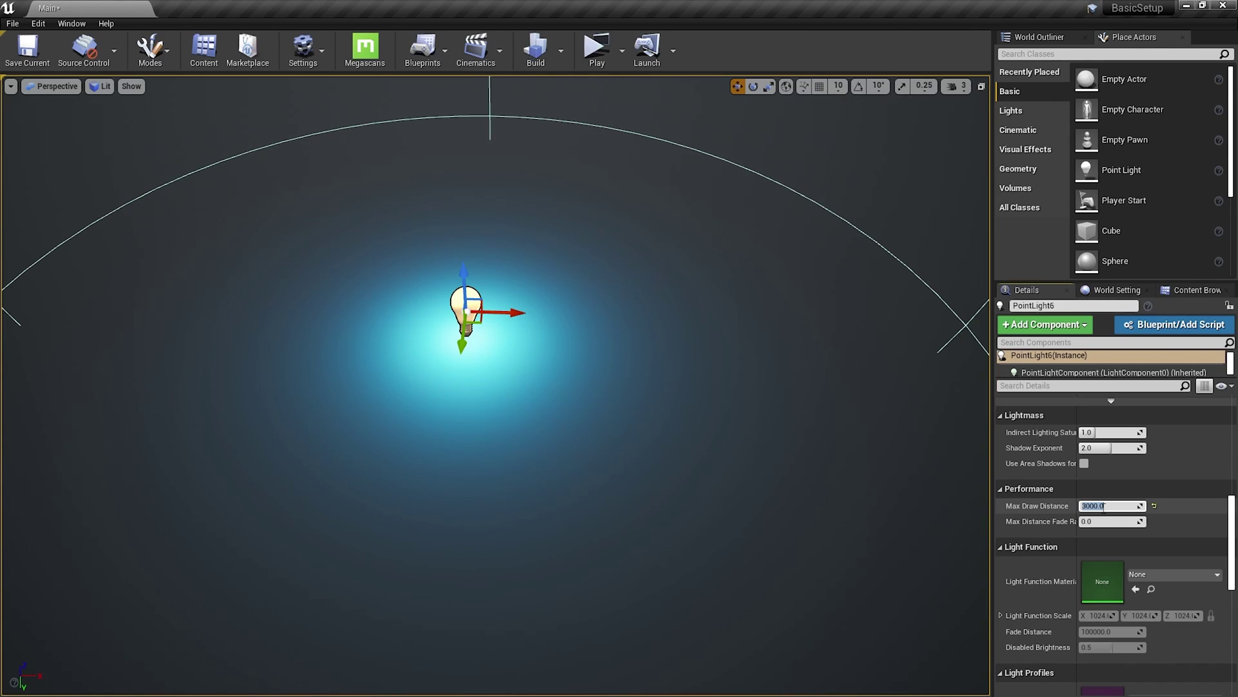
key(Tab)
Step: Move away from the blue point light and back again to check its visibility at a distance
click(581, 452)
scroll(495, 385, down, 5)
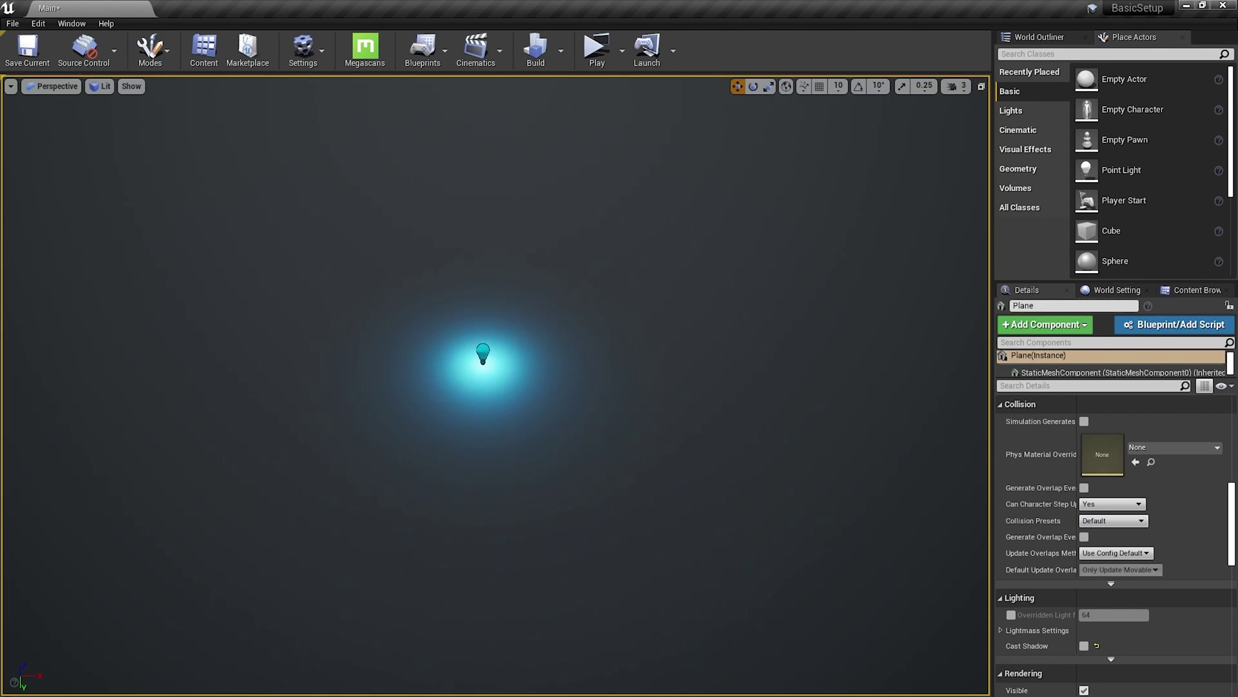
scroll(495, 385, down, 3)
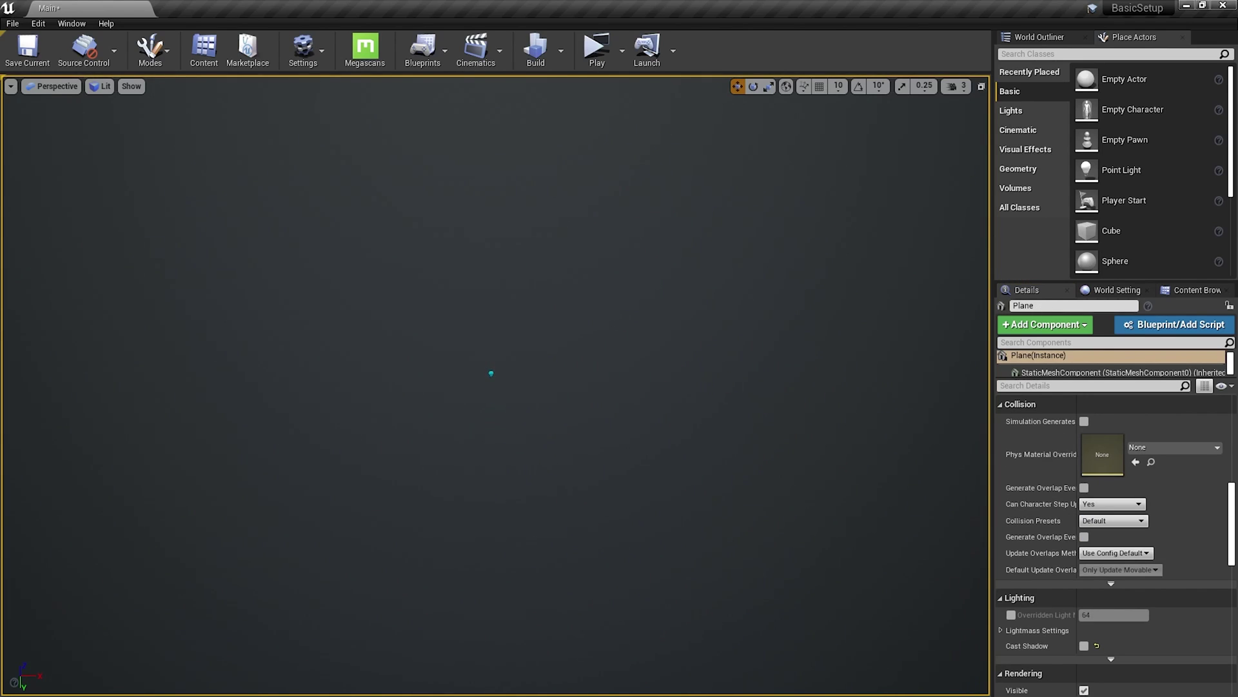
scroll(495, 385, up, 8)
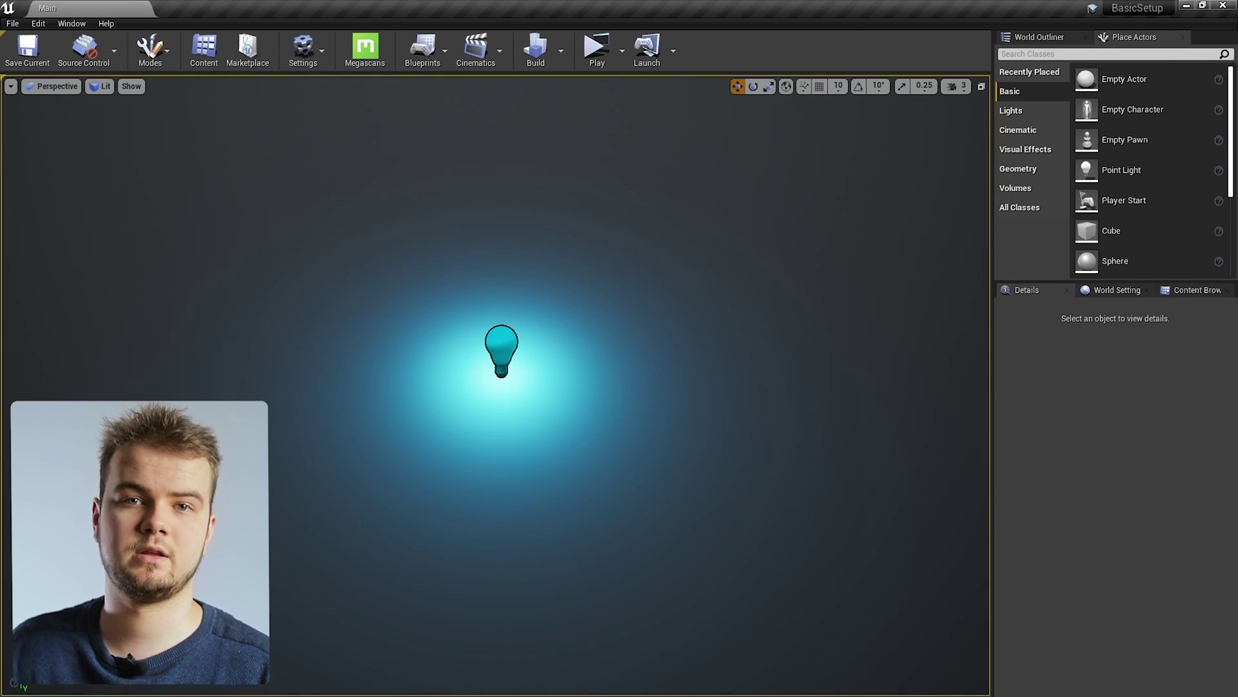
Step: Turn off Cast Shadows for the blue point light
click(500, 347)
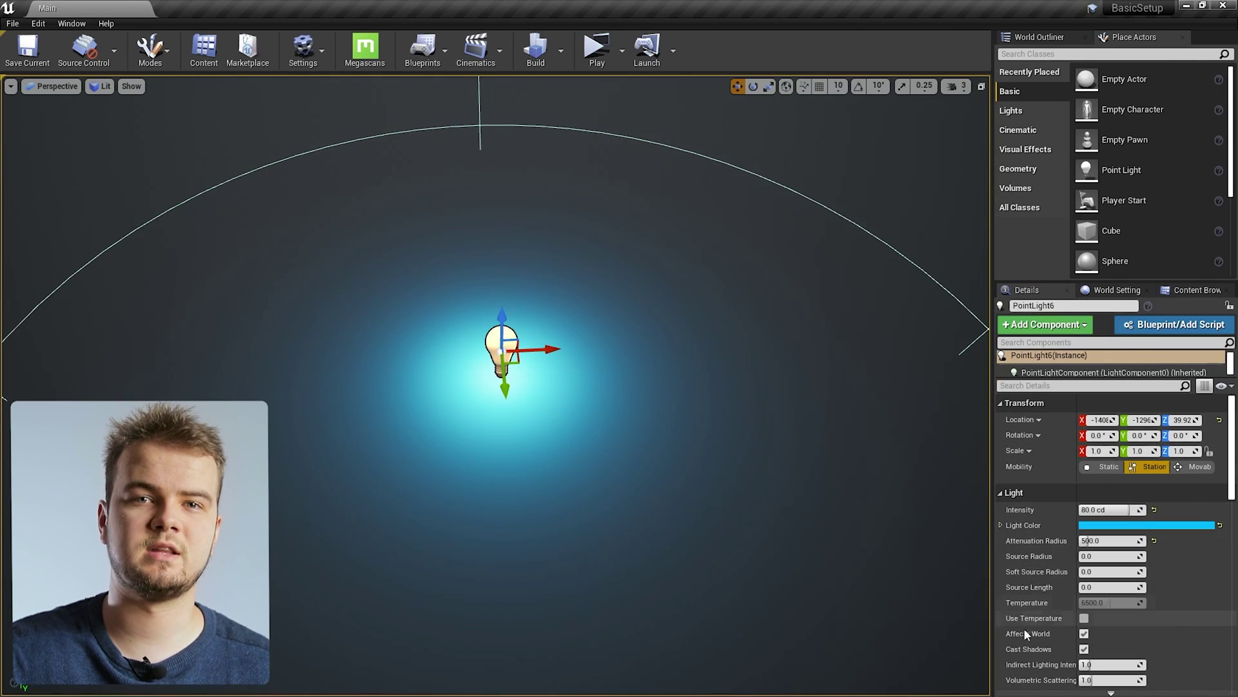
click(1085, 649)
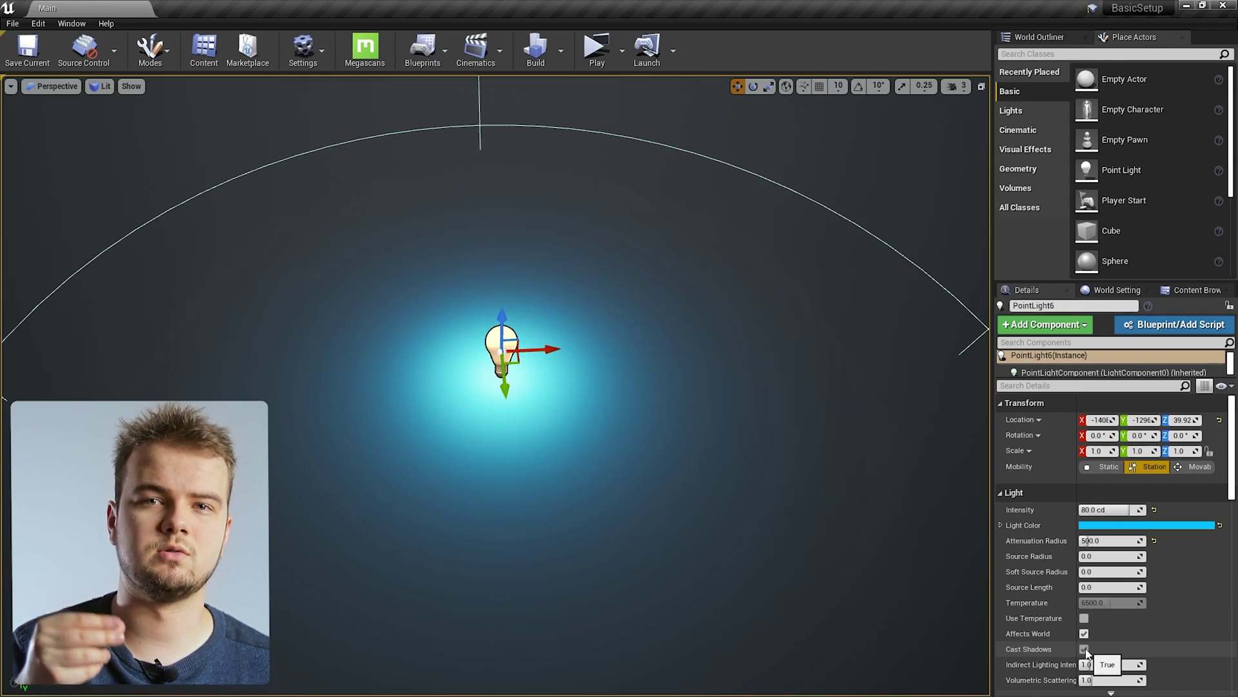